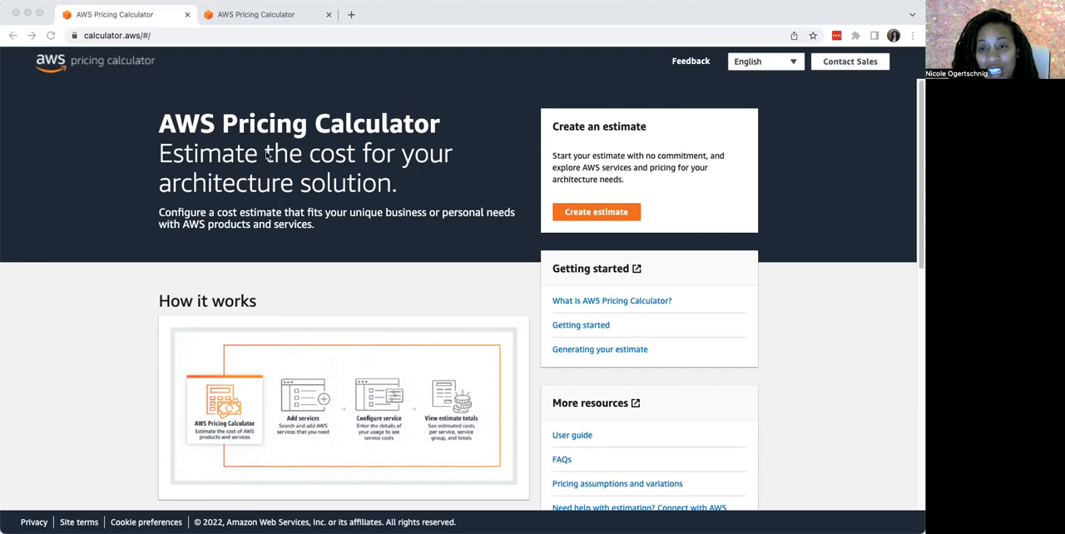
Start a new cost estimate and go from the service selection to the My Estimate overview
click(116, 35)
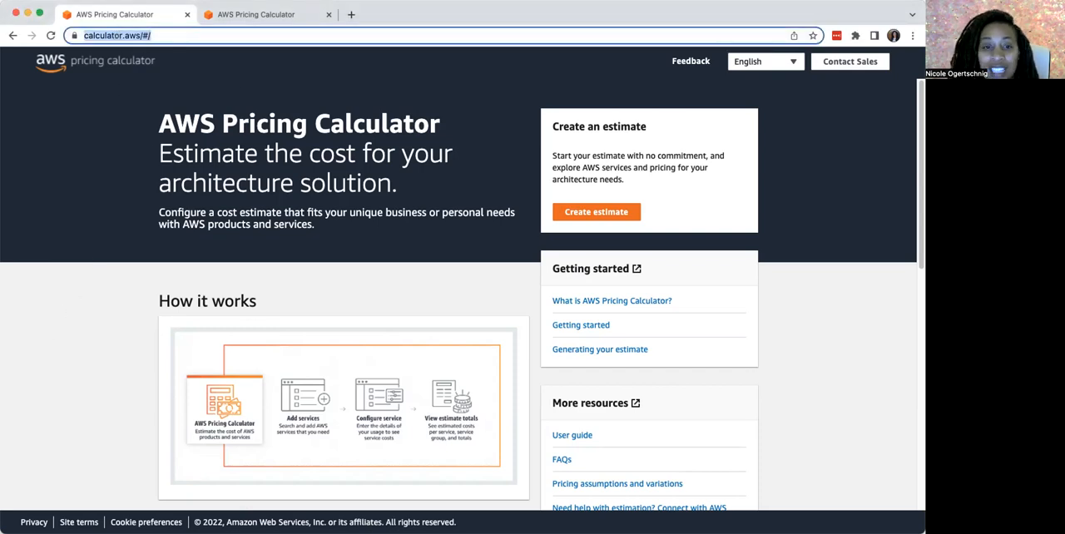
click(577, 214)
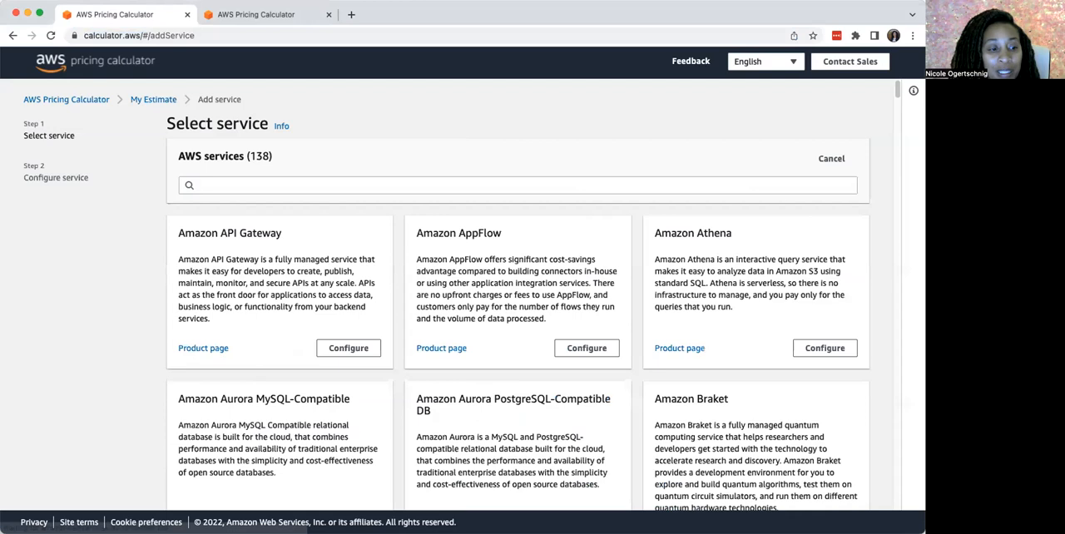
click(154, 101)
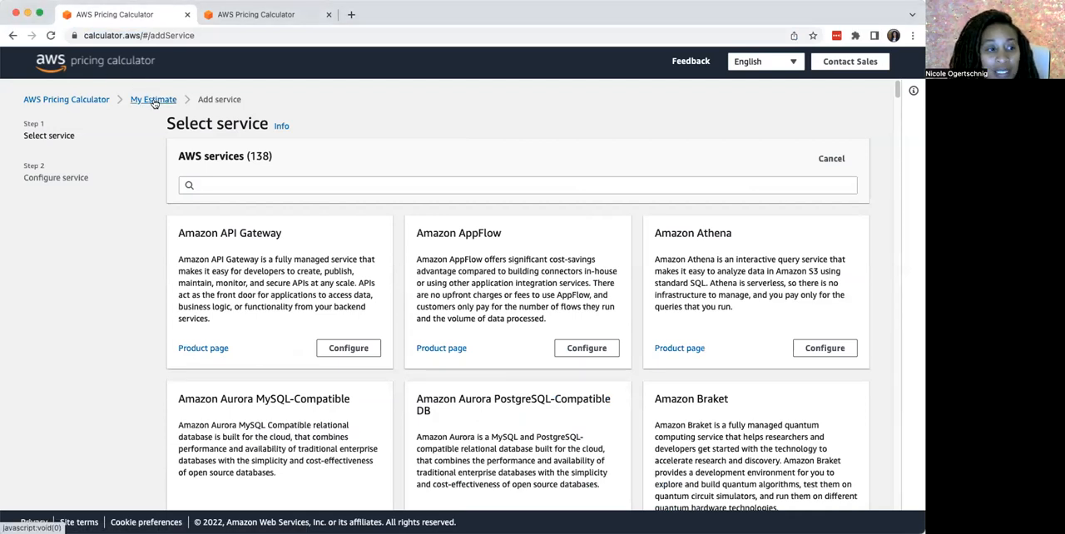
click(153, 100)
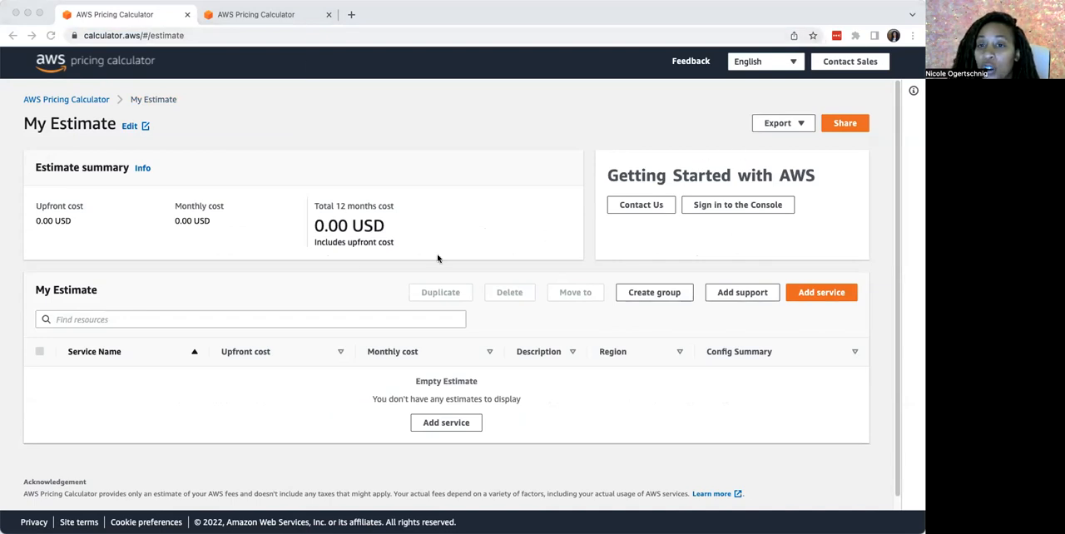
Create a group named "Web Servers" in My Estimate
click(652, 293)
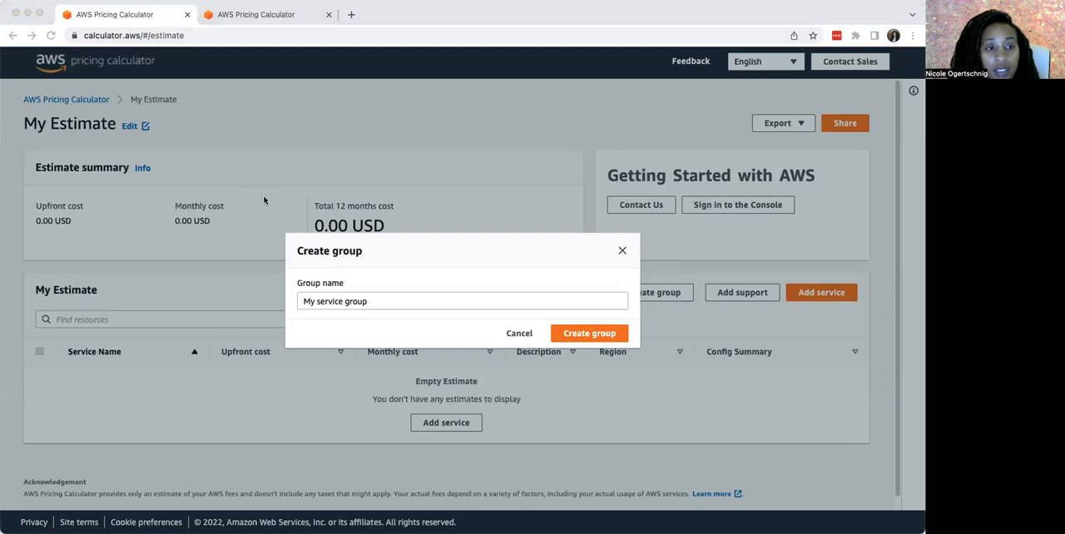
click(371, 300)
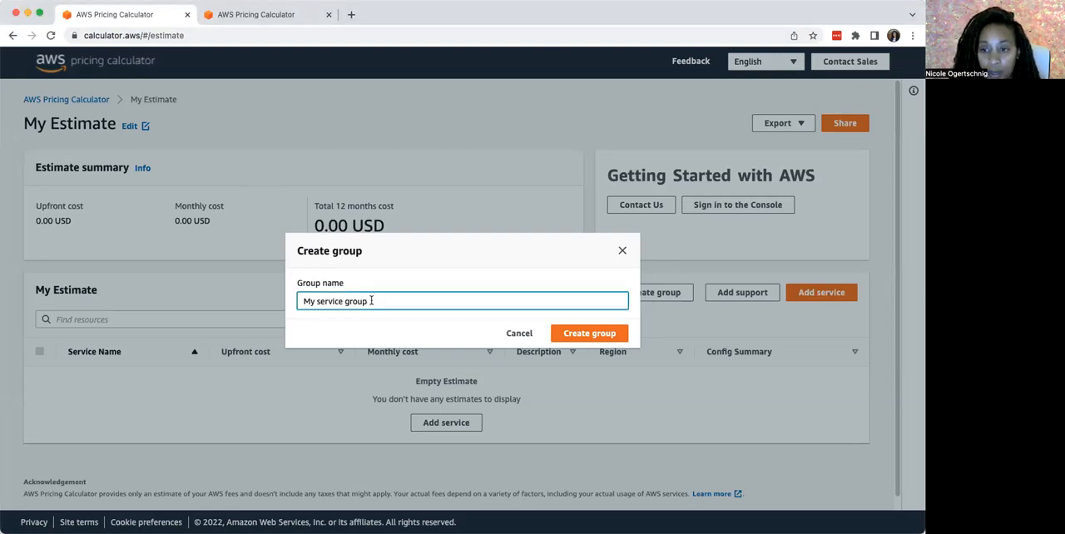
drag(371, 300, 258, 302)
text(My)
key(BackSpace)
key(BackSpace)
key(BackSpace)
text(Web Servers)
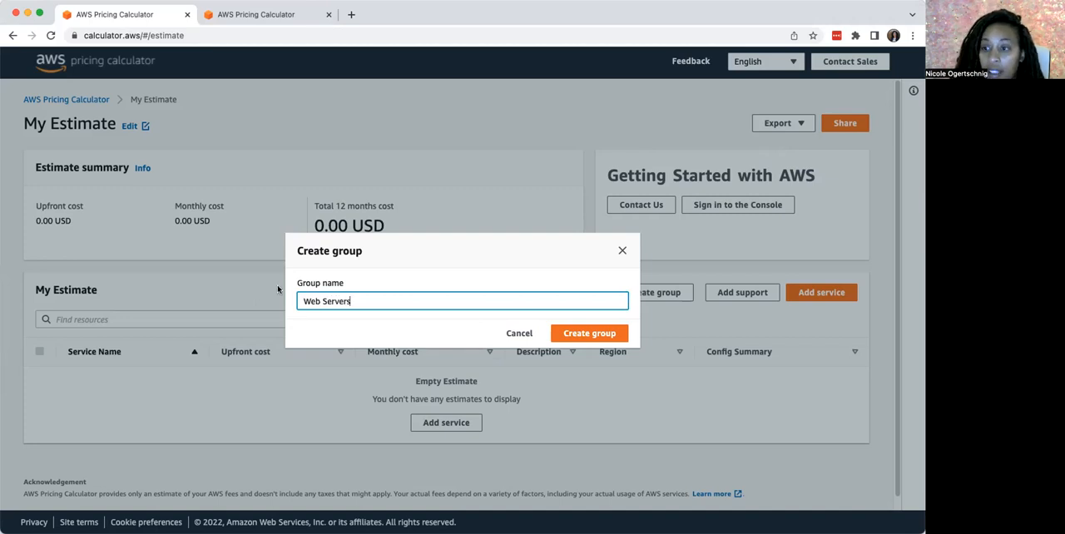
click(604, 334)
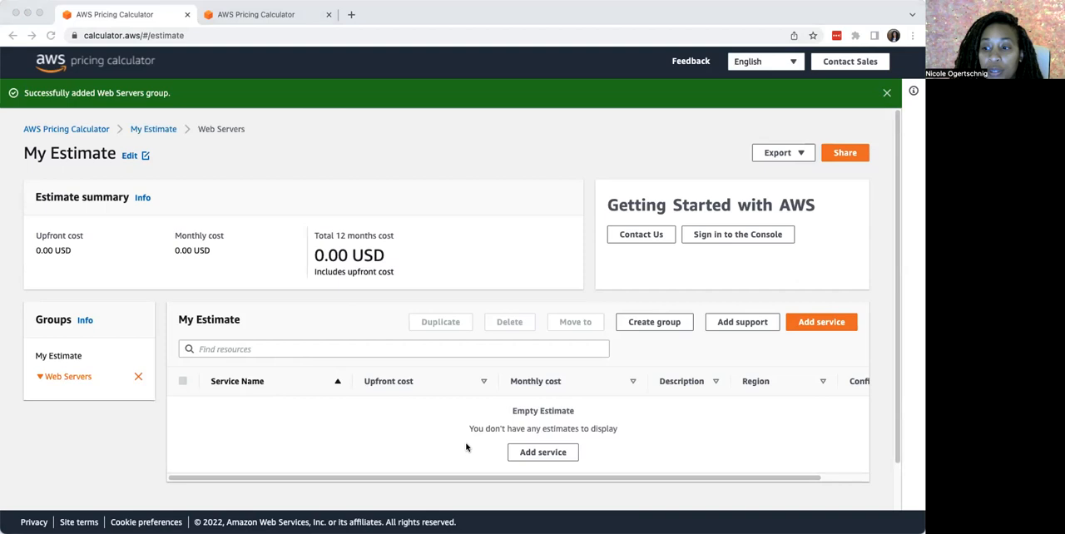
Add a service to the Web Servers group, searching for "ec2" and opening the Amazon EC2 configuration
click(554, 454)
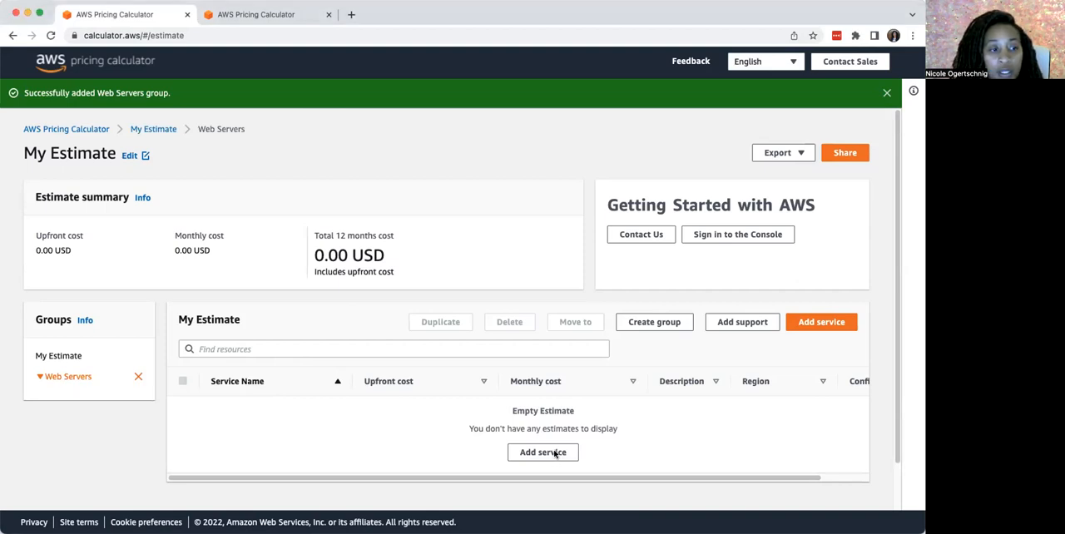
click(554, 453)
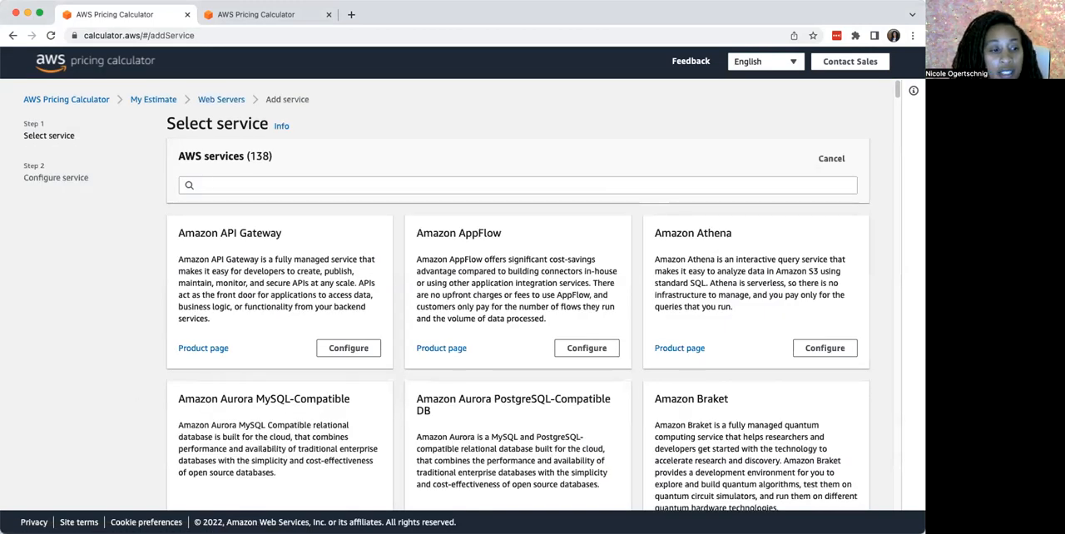
click(202, 184)
click(203, 184)
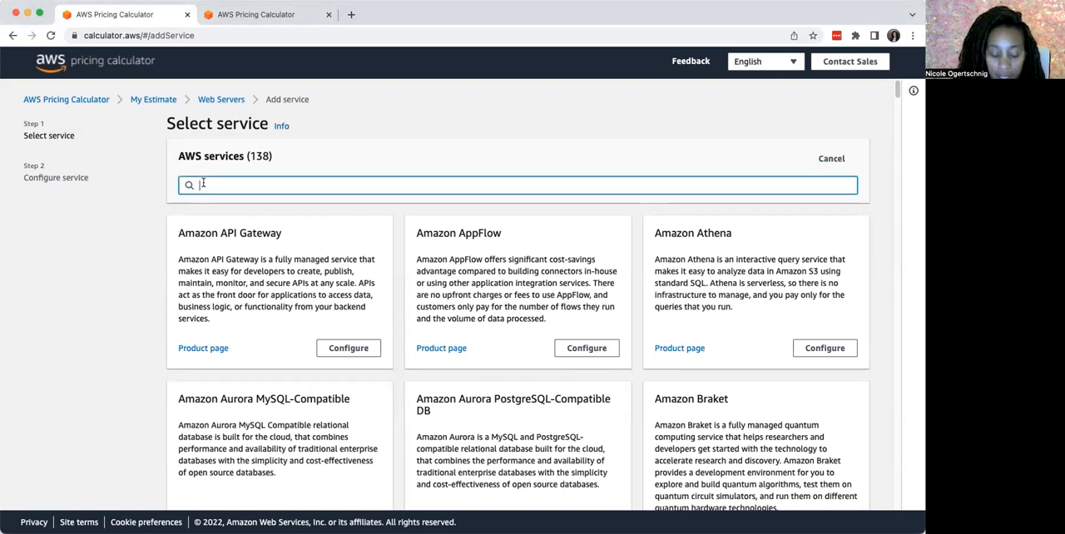
text(ec2)
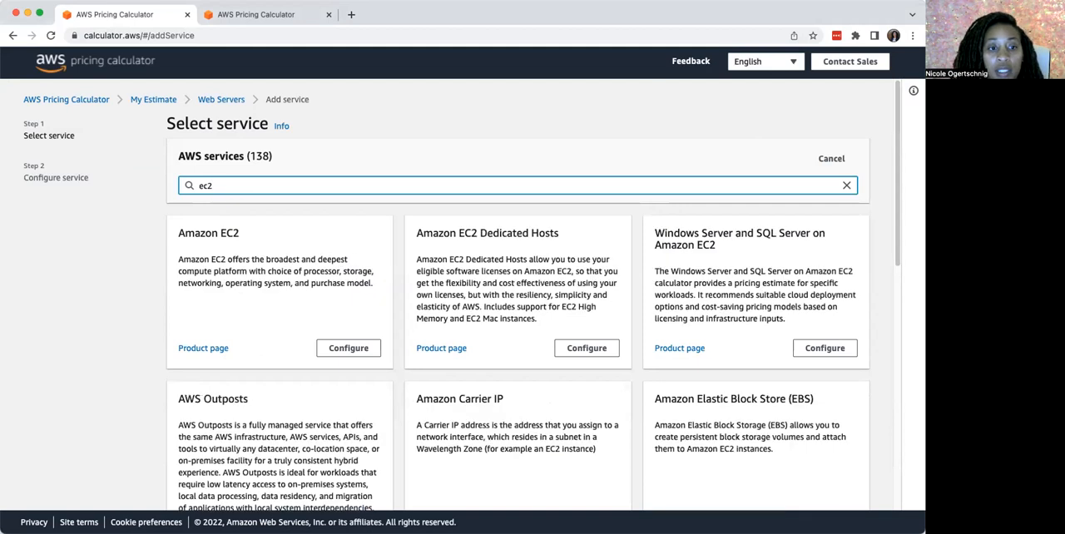
click(339, 350)
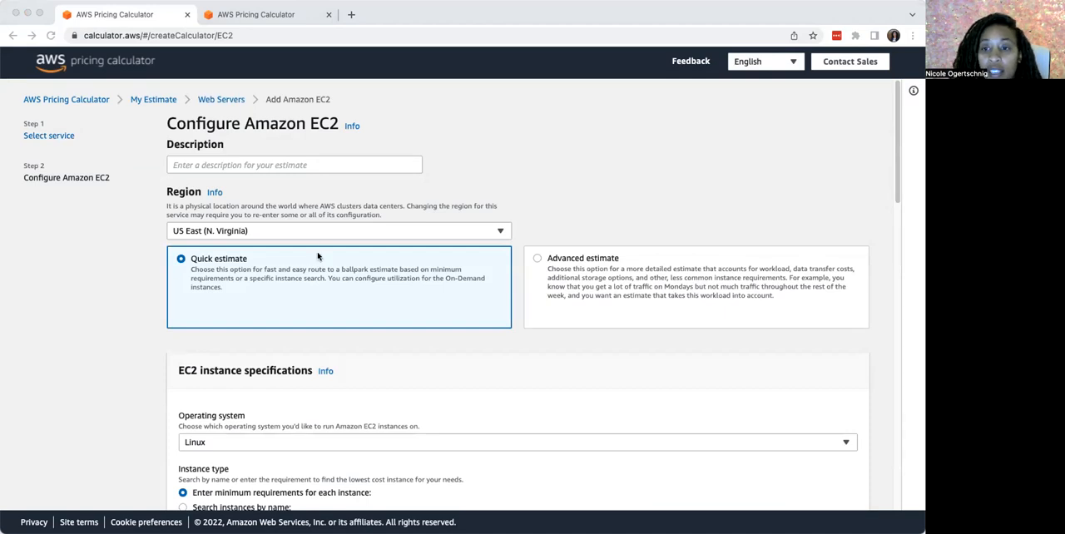
Enter "Web Server Estimate" as the description of the EC2 configuration
click(237, 165)
click(238, 165)
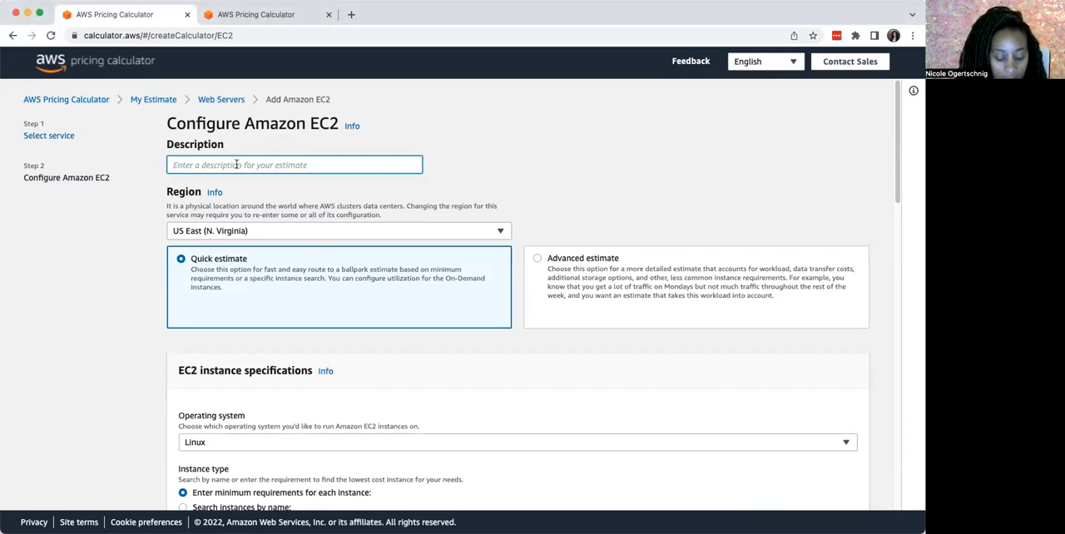
text(Web)
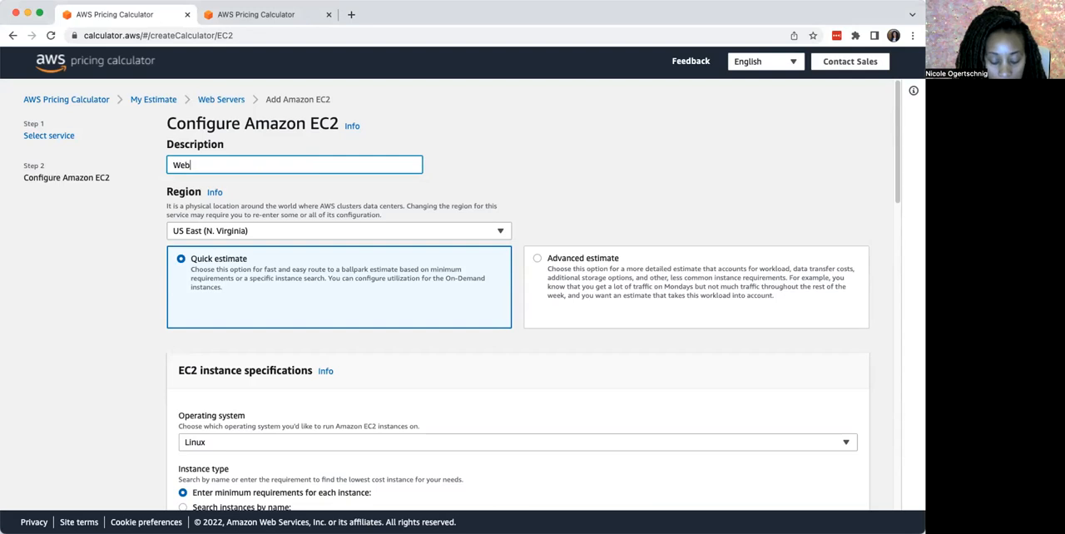
text( Server)
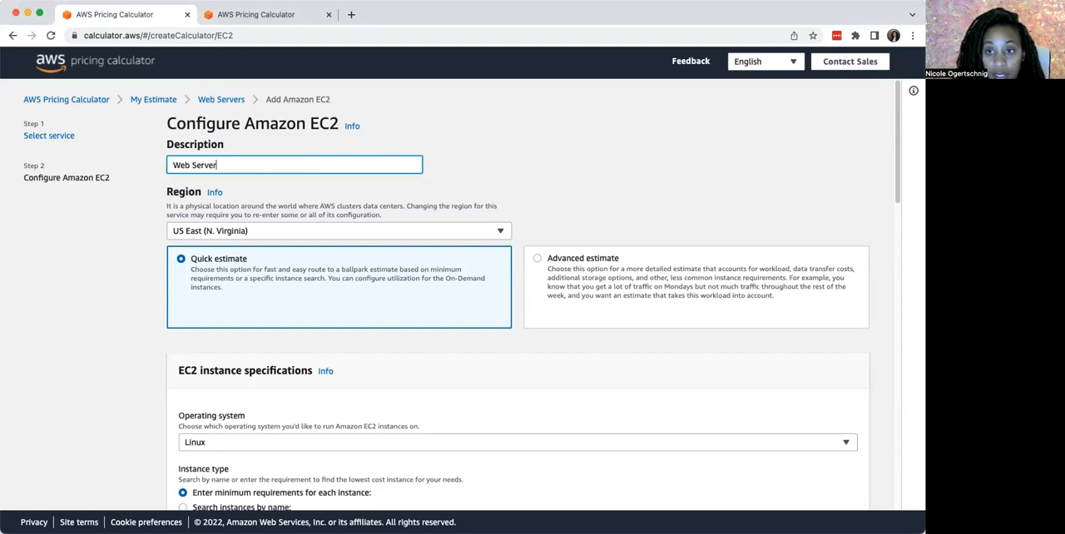
text( Estimate)
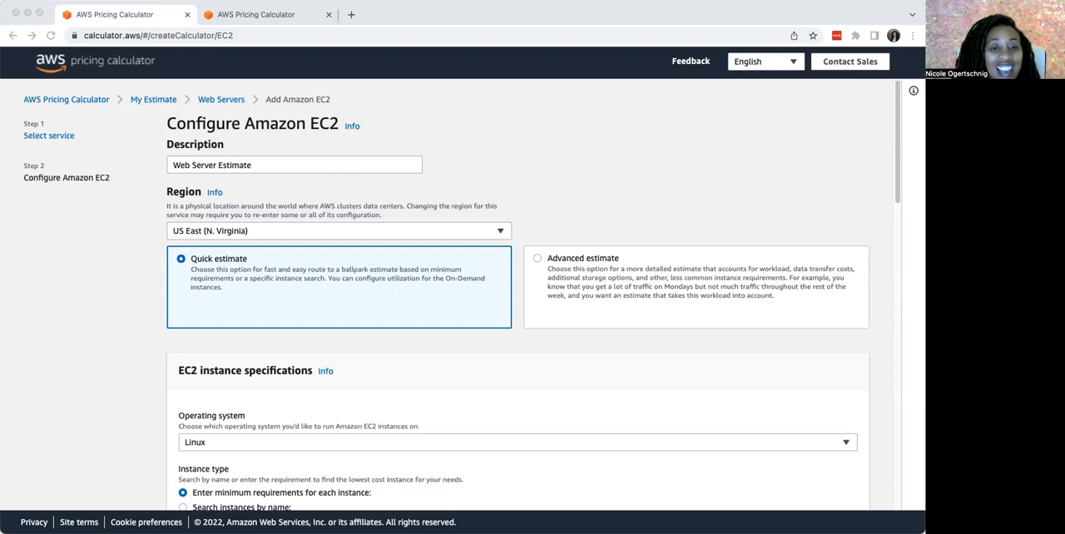
Switch to the advanced estimate and choose daily spike traffic as the workload pattern
click(538, 259)
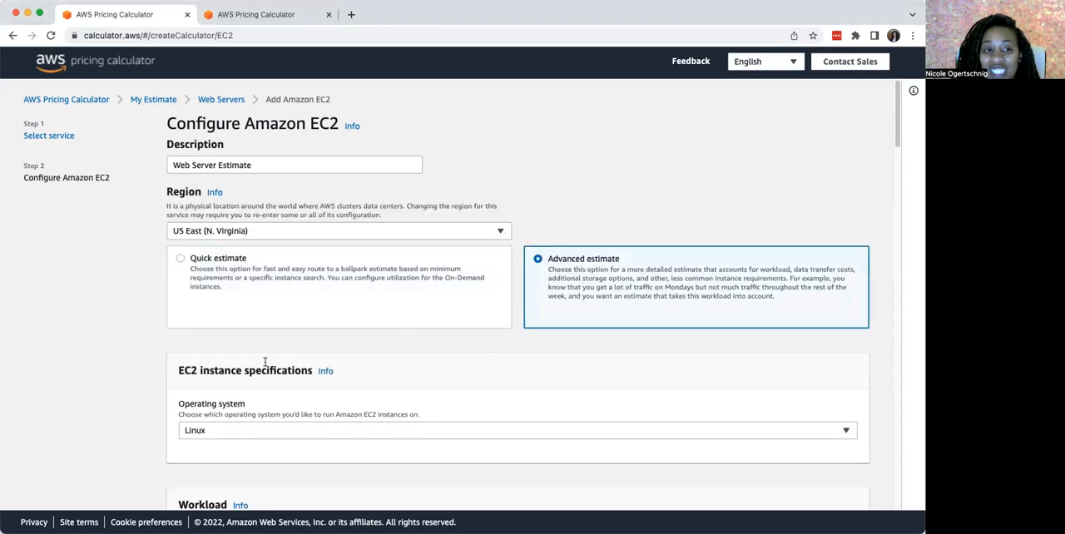
scroll(264, 363, down, 5)
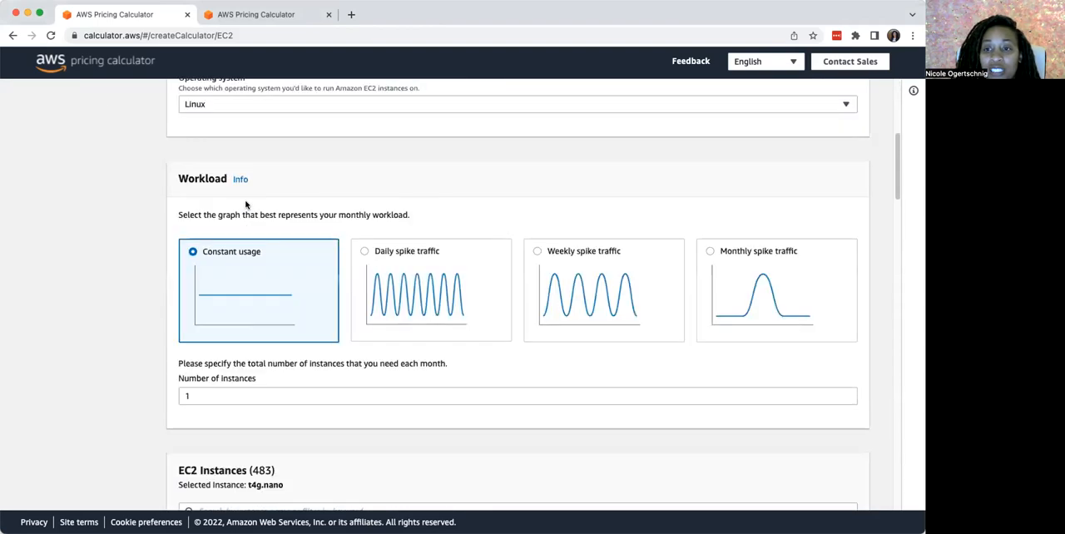
scroll(217, 196, up, 1)
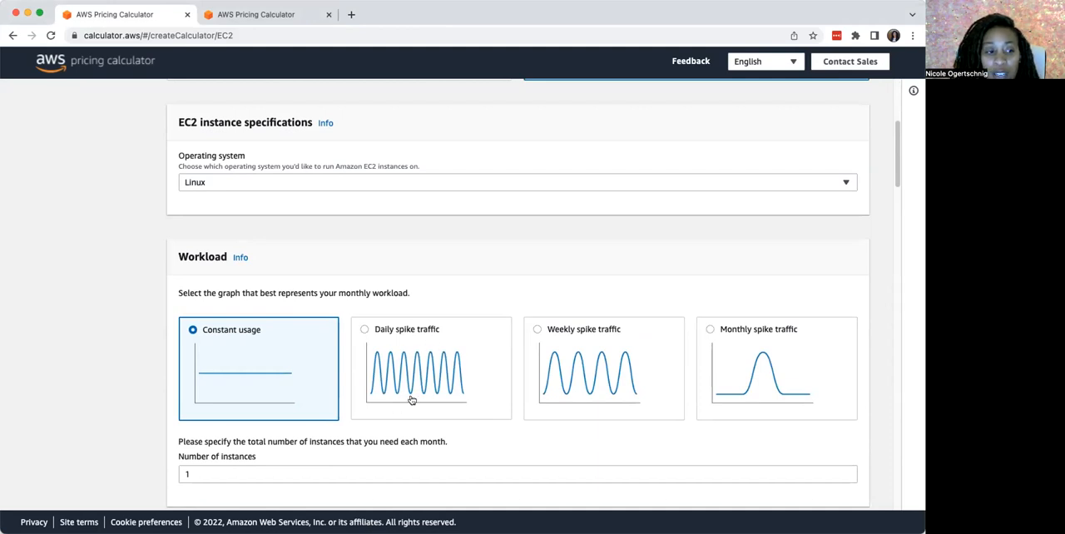
click(365, 330)
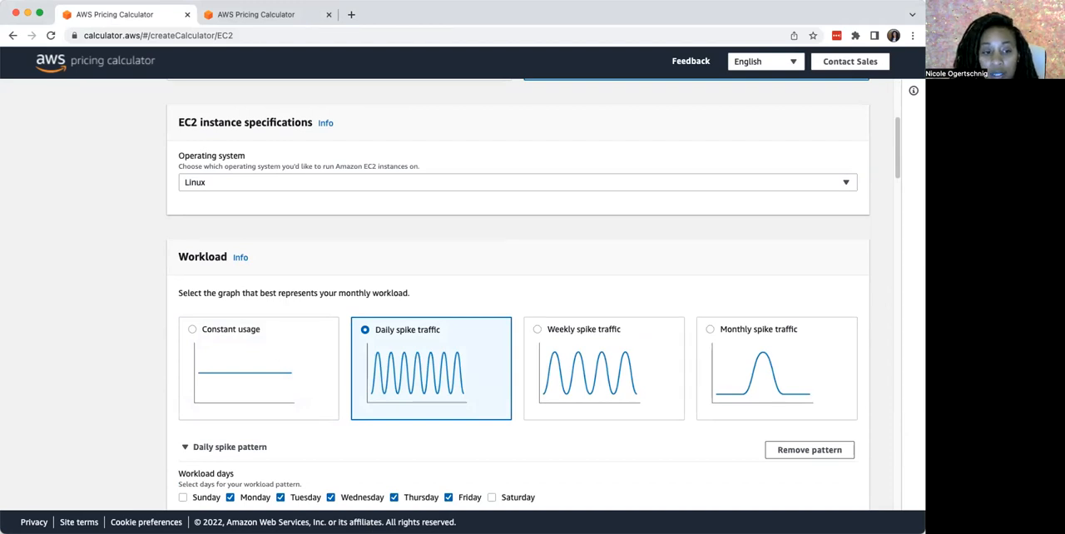
Include Sunday and Saturday in the workload days of the daily spike pattern
scroll(482, 360, down, 3)
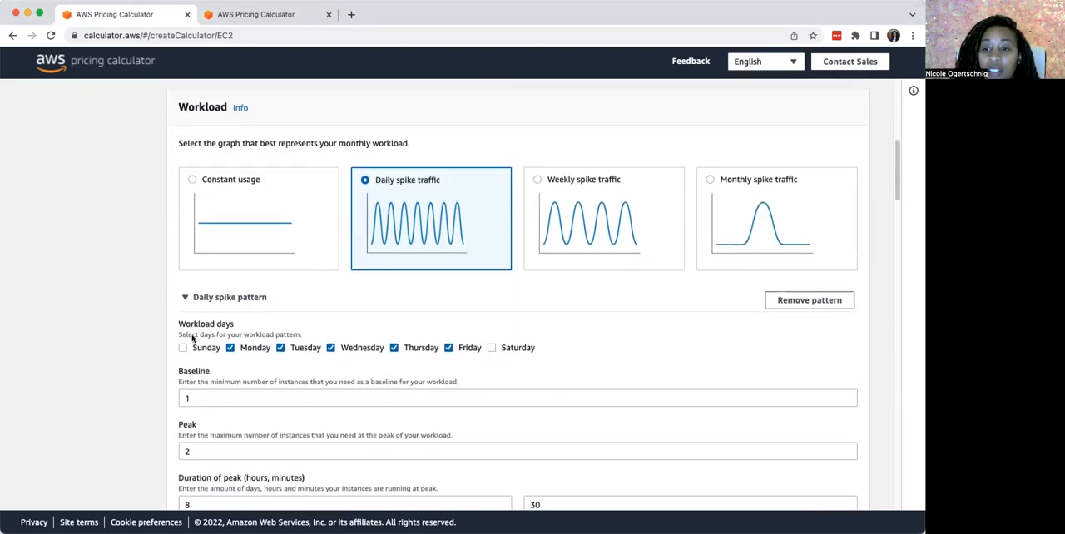
click(186, 348)
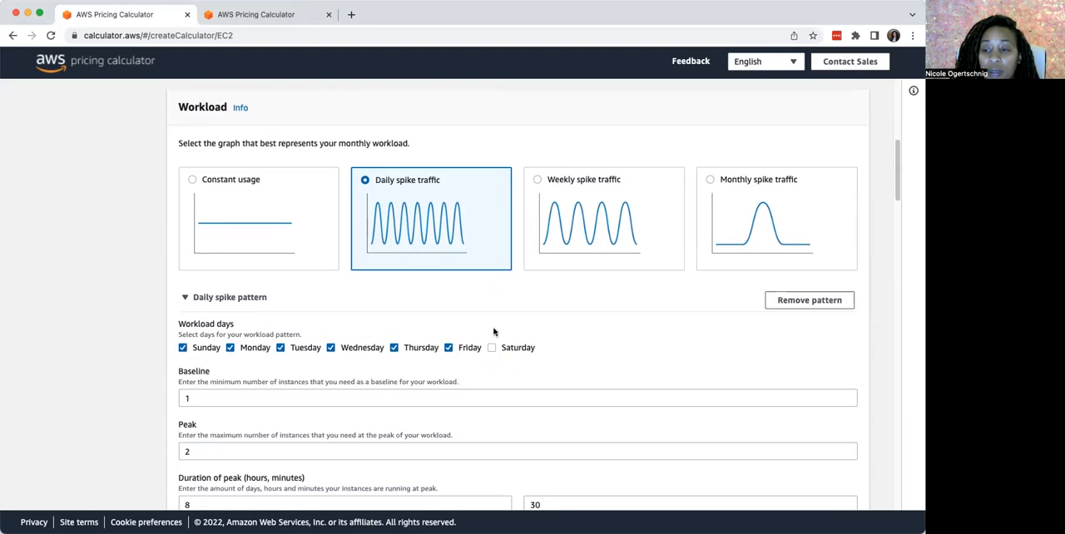
click(492, 348)
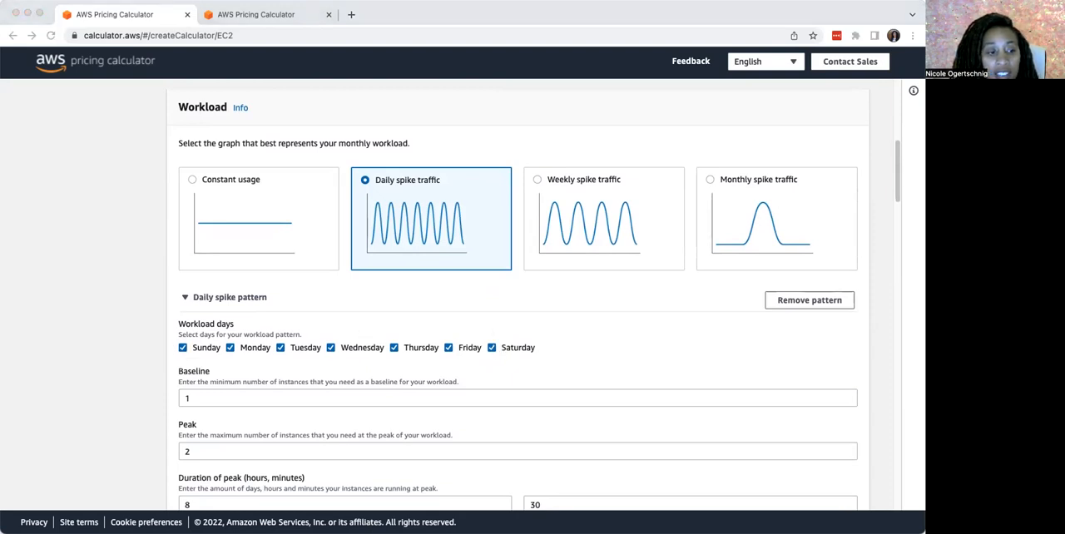
Set the daily spike pattern's baseline to 2 instances and its peak to 4 instances
scroll(459, 332, down, 2)
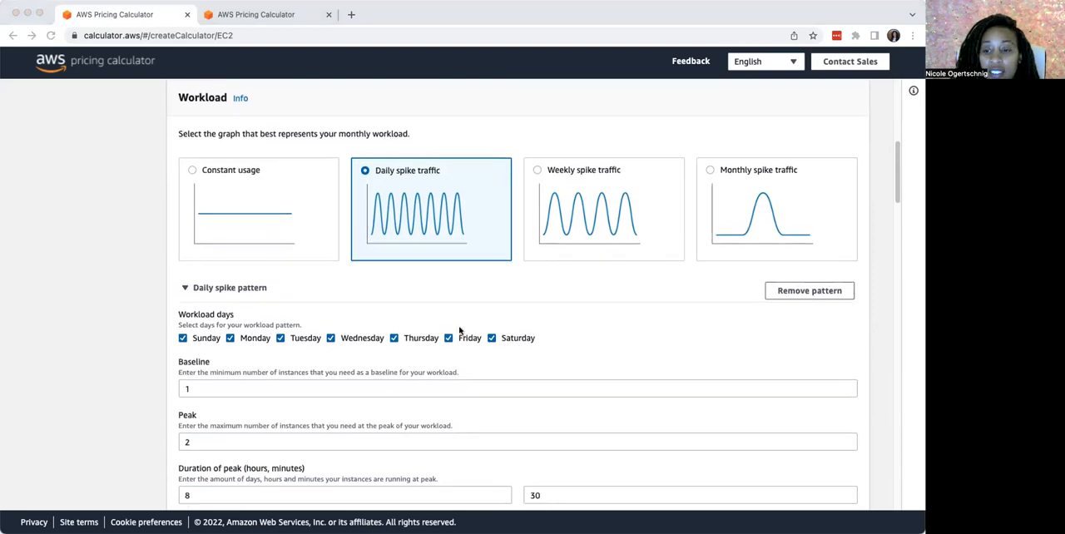
click(210, 331)
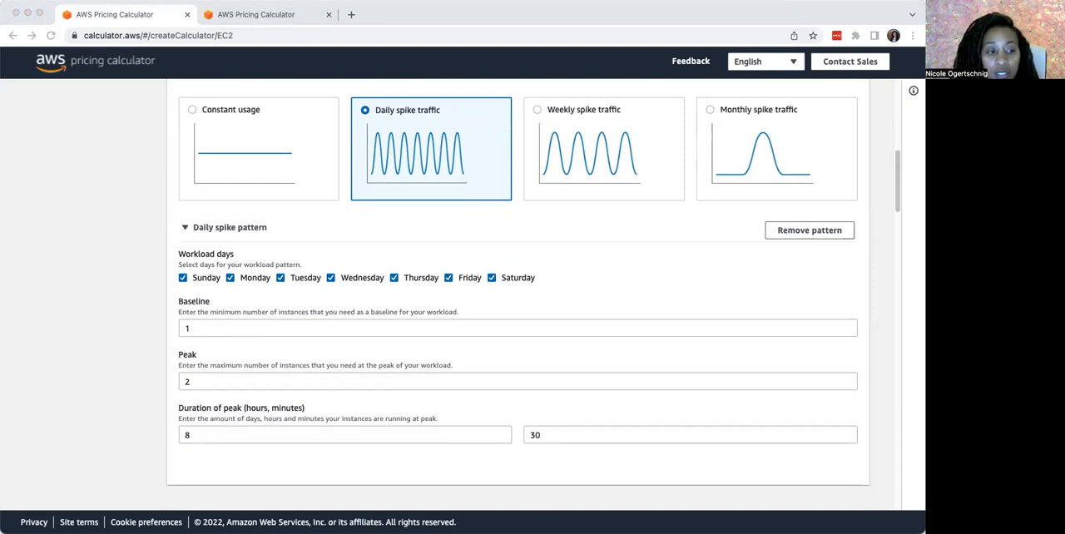
click(227, 329)
drag(208, 329, 129, 323)
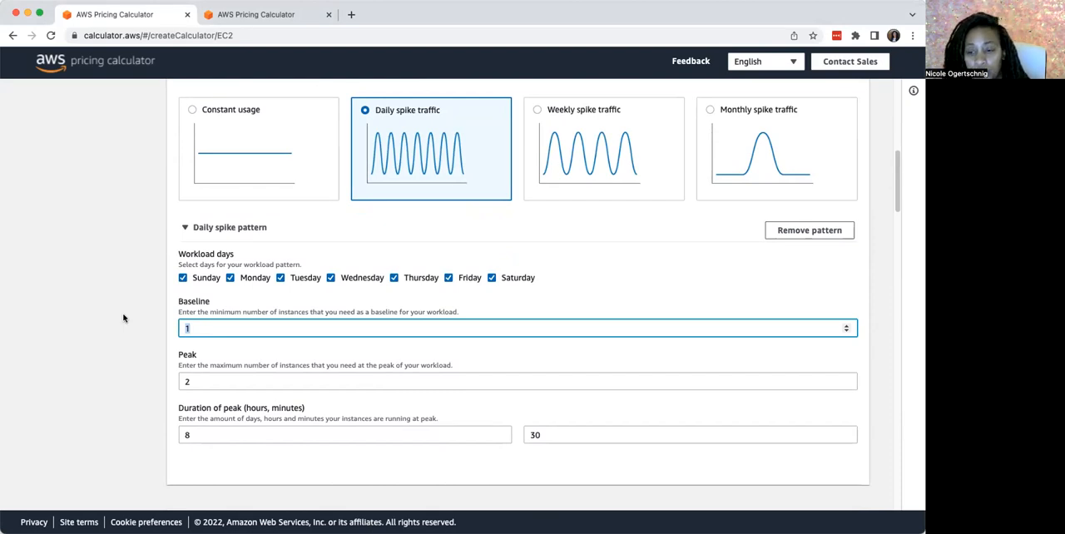
text(2)
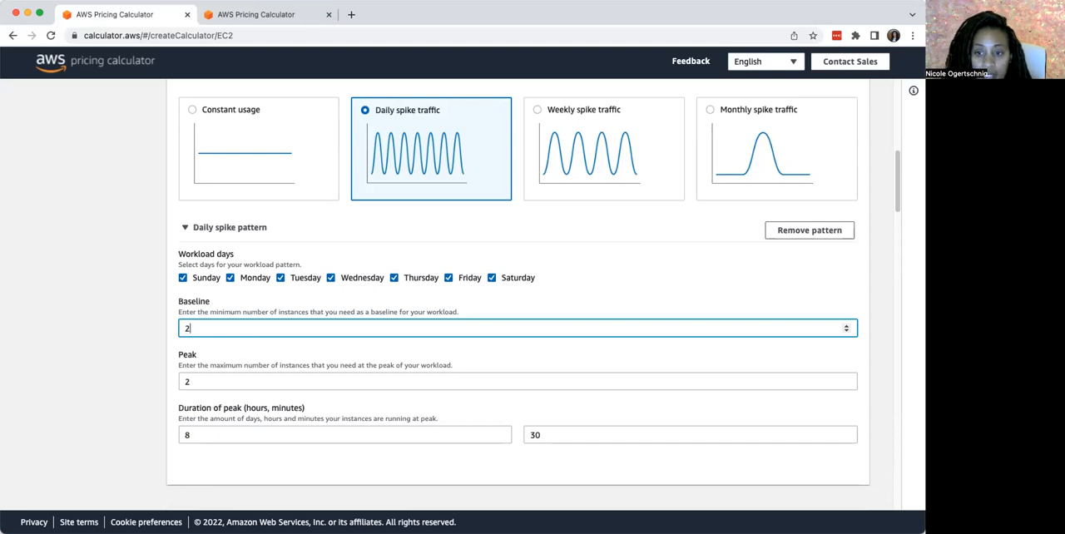
click(229, 382)
drag(206, 381, 179, 381)
text(4)
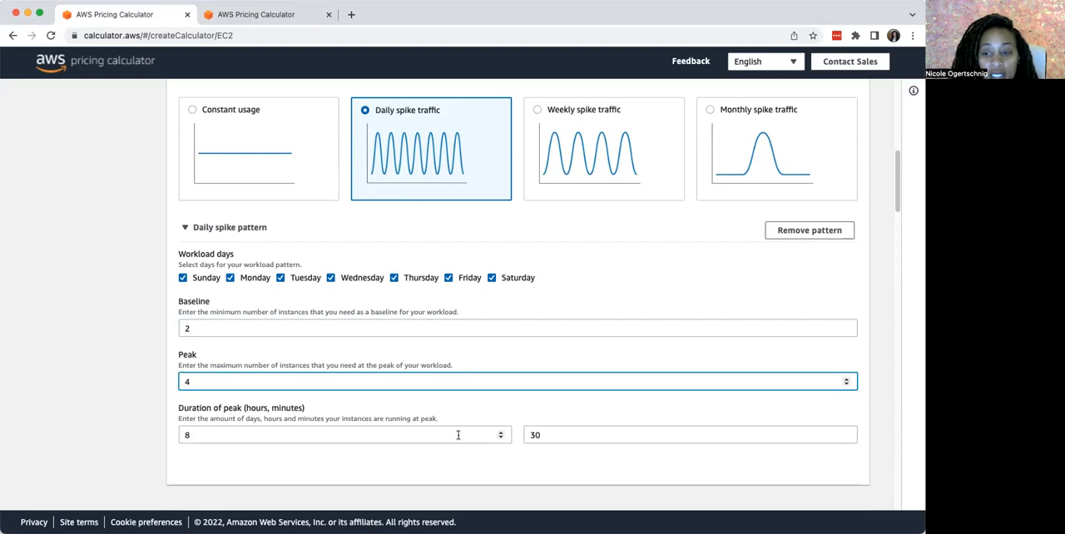
Set the minutes of the peak duration to 0
click(526, 435)
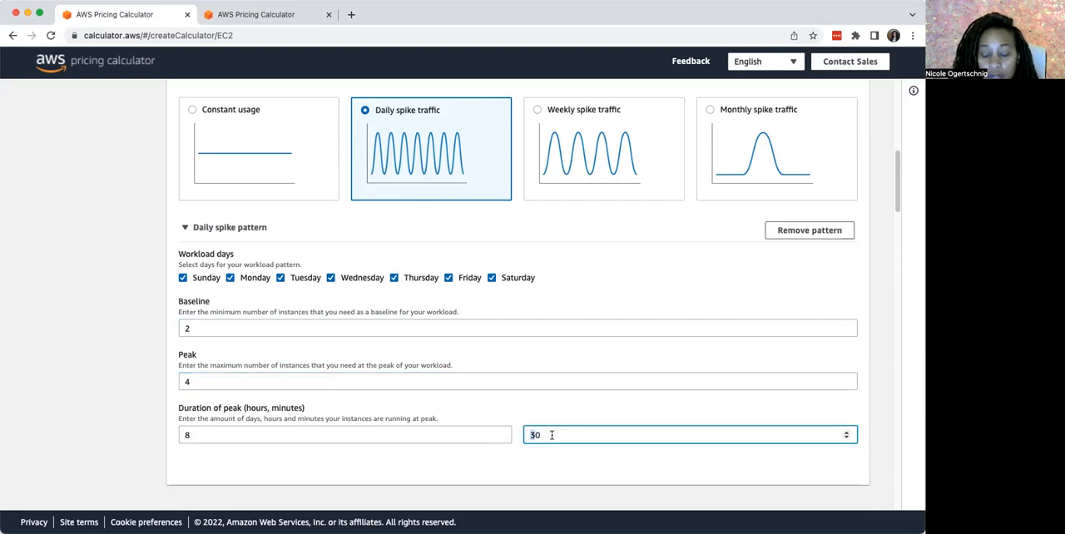
key(Delete)
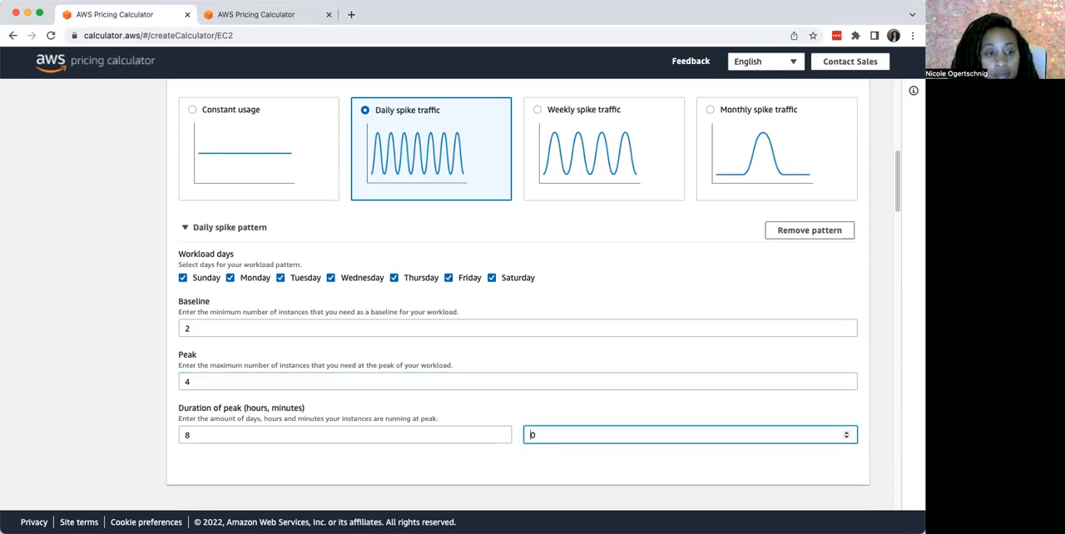
key(super+Tab)
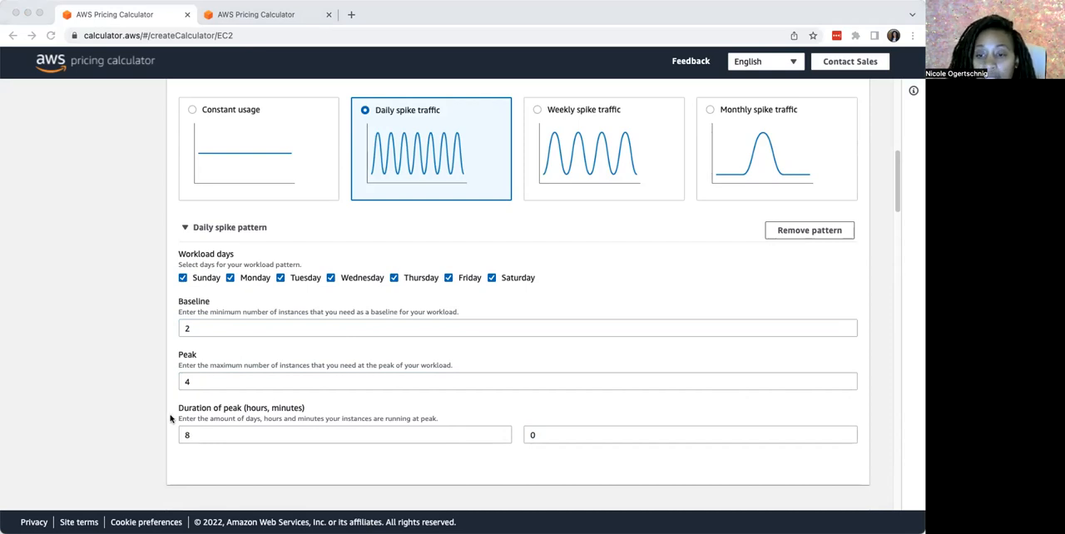
Filter the EC2 instances to 2 vCPUs and 4 GiB of memory
scroll(183, 416, down, 8)
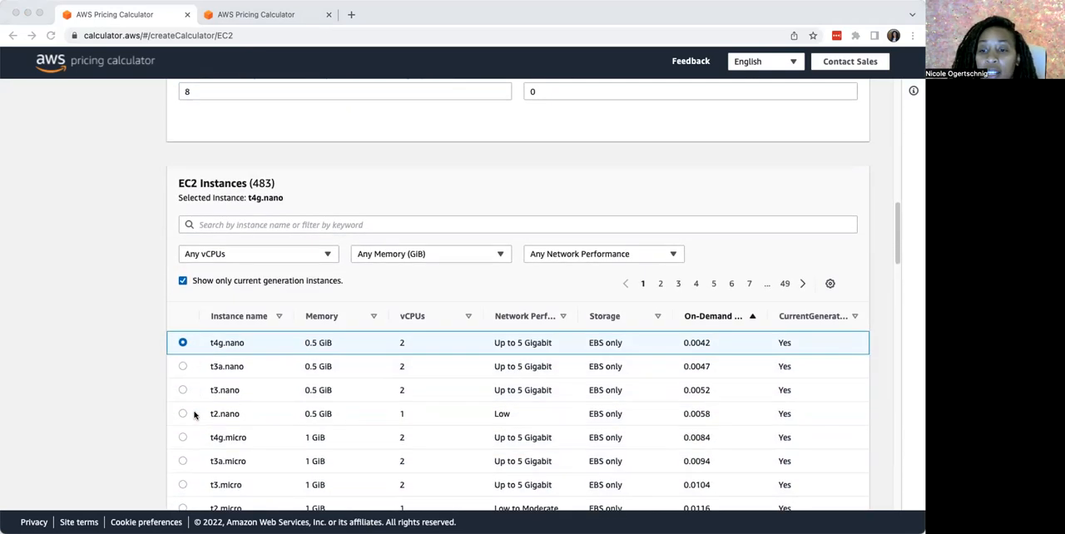
scroll(195, 416, down, 1)
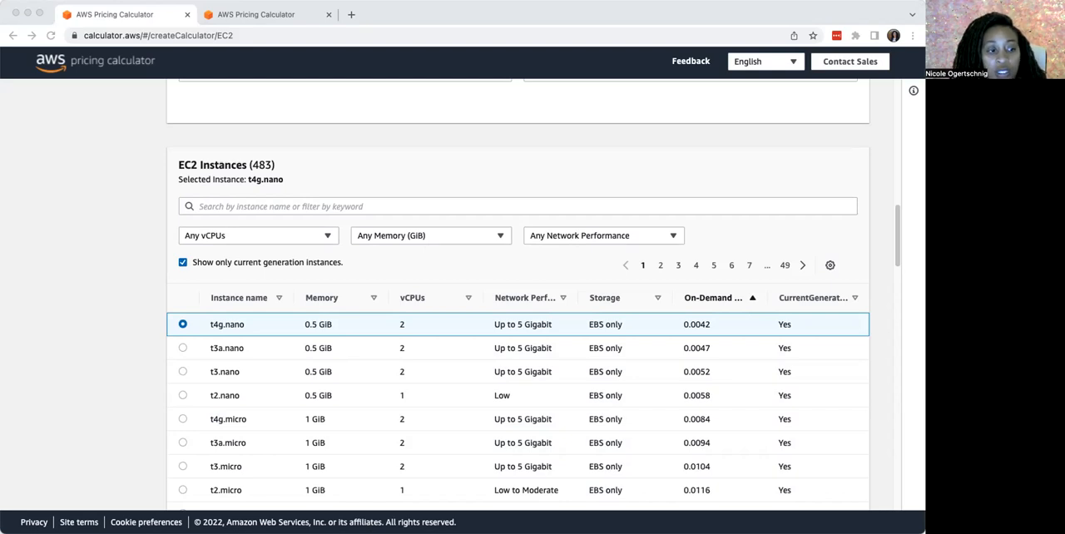
click(327, 237)
click(327, 237)
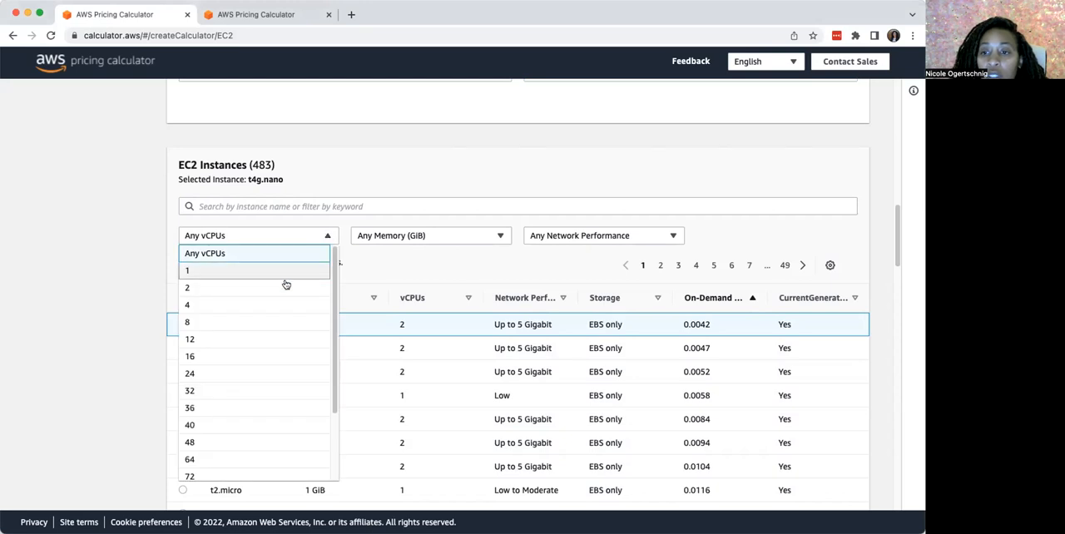
click(264, 290)
click(407, 237)
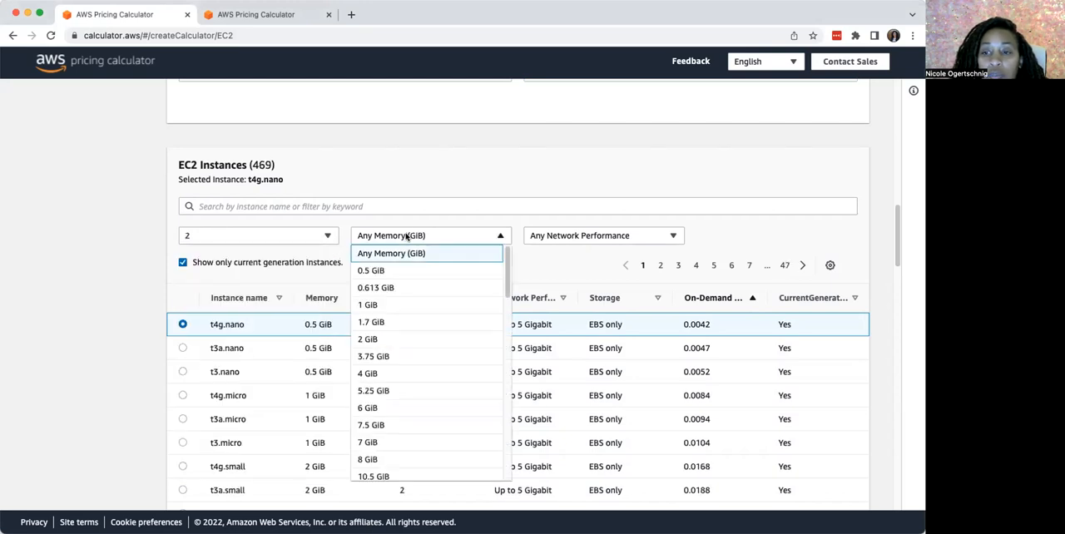
click(372, 373)
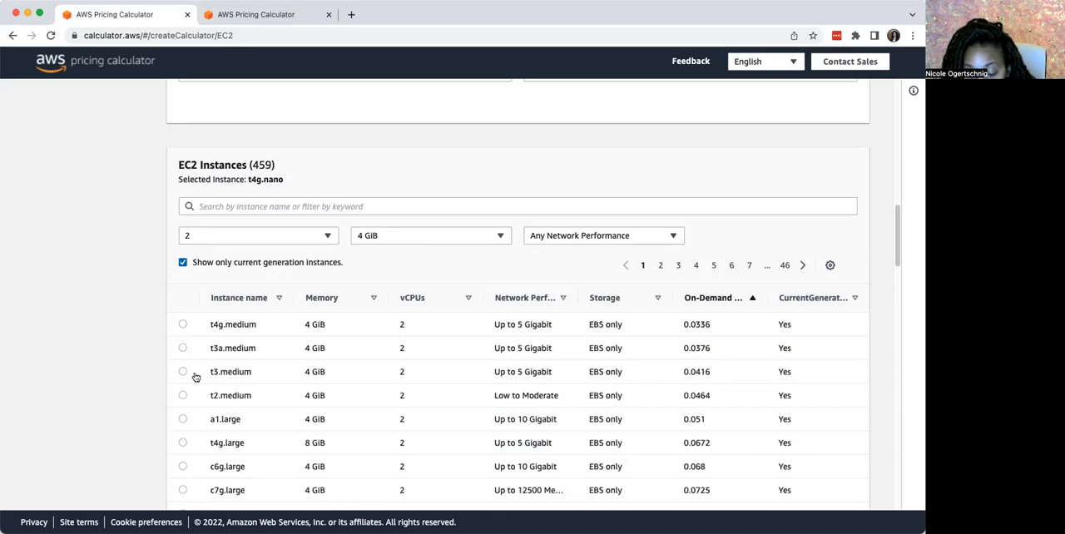
Try searching the filtered EC2 instances for "t2.mi" and clear the search text
scroll(229, 416, down, 2)
scroll(217, 422, down, 2)
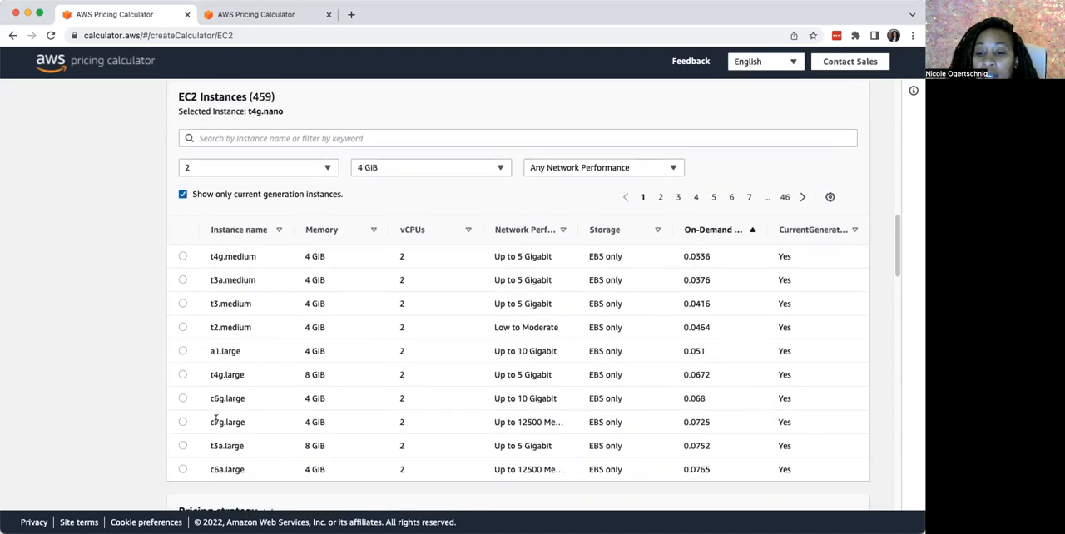
scroll(212, 421, up, 1)
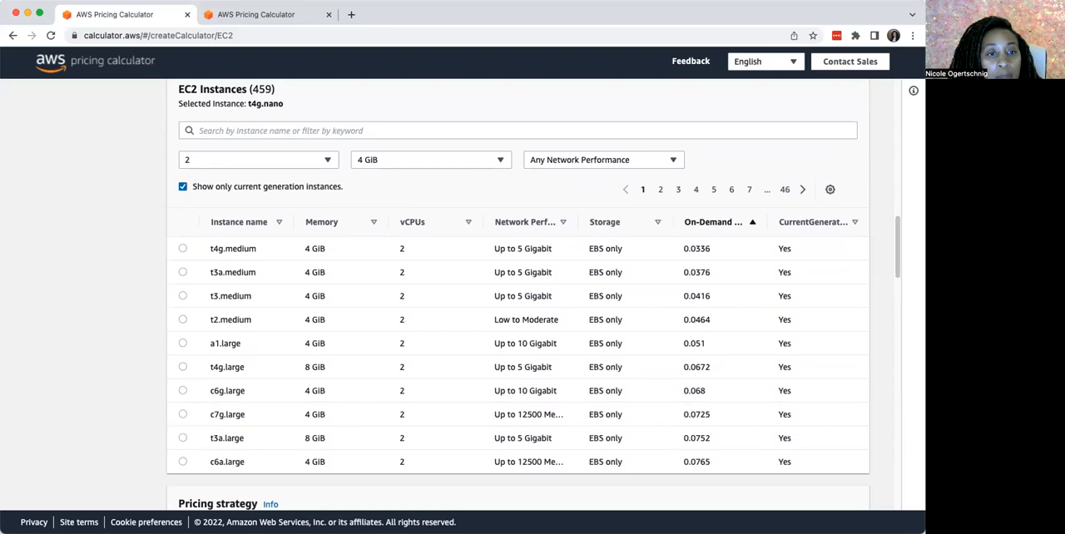
click(326, 161)
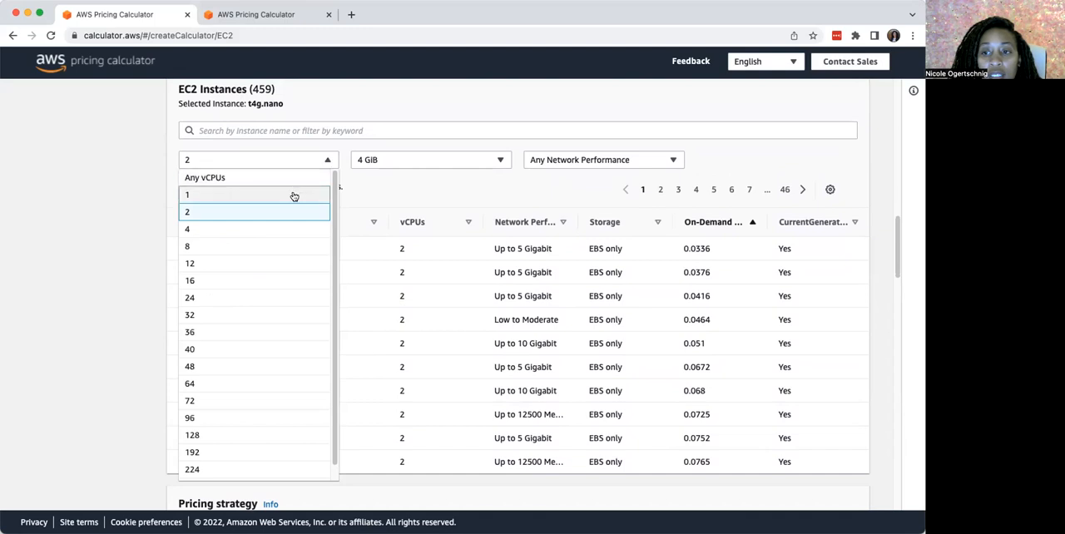
click(426, 173)
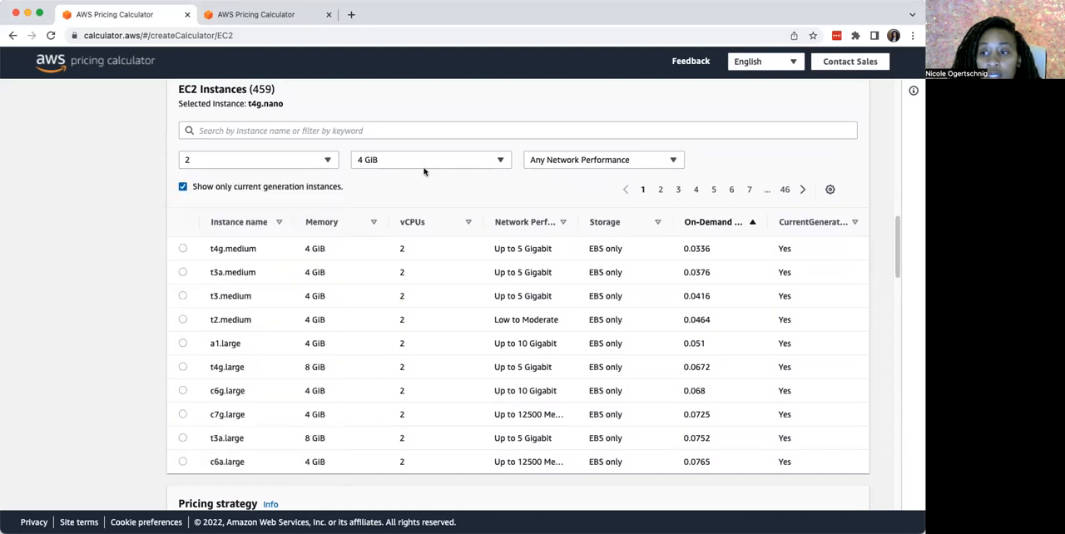
click(310, 129)
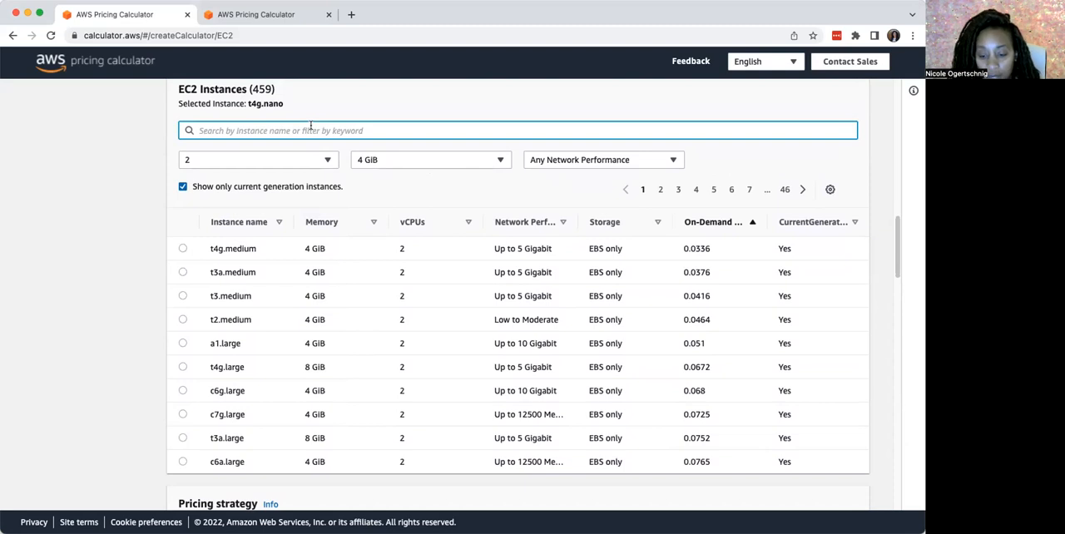
text(t)
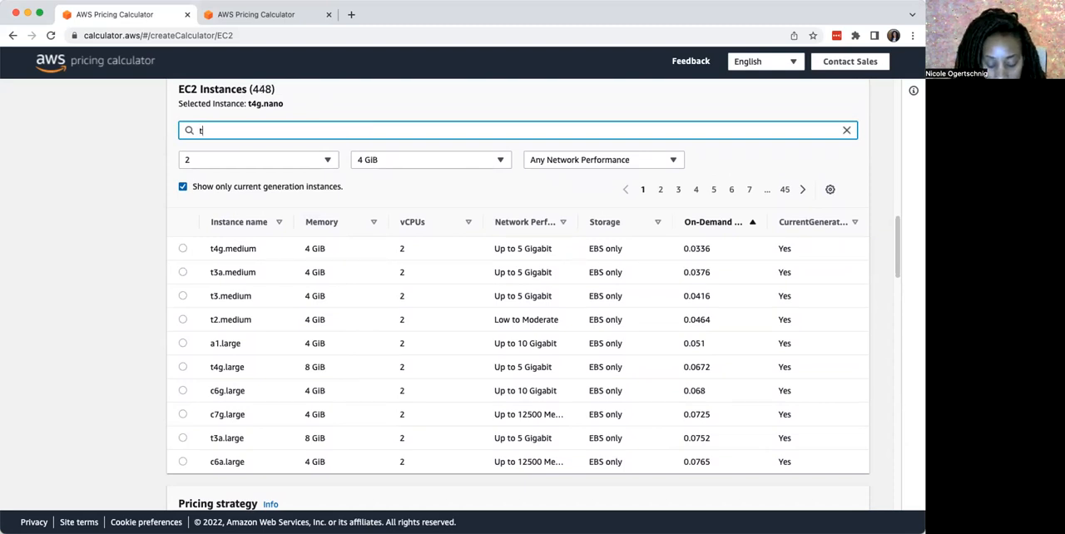
text(2.)
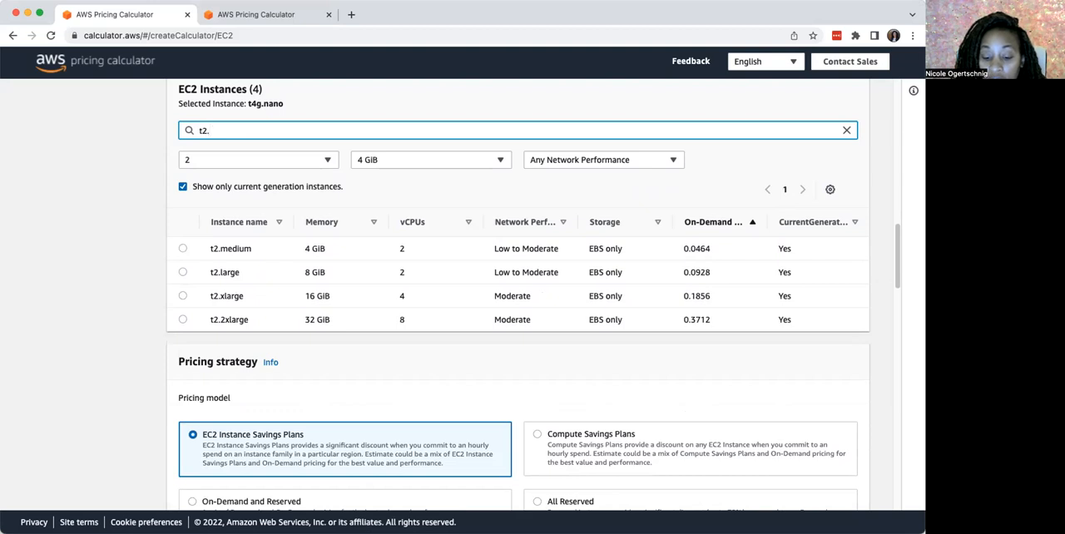
text(mi)
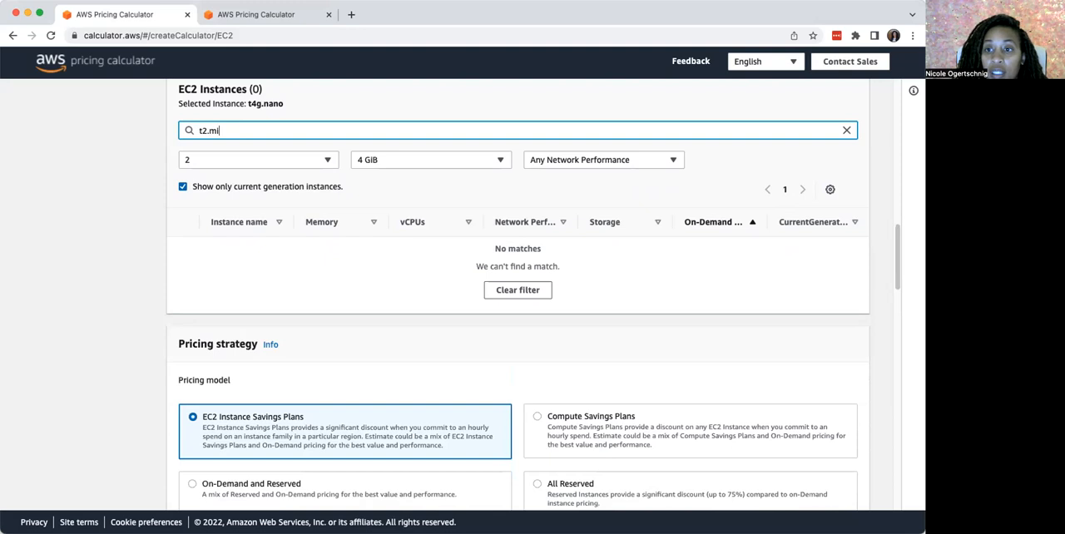
key(BackSpace)
key(BackSpace)
key(BackSpace)
key(BackSpace)
key(BackSpace)
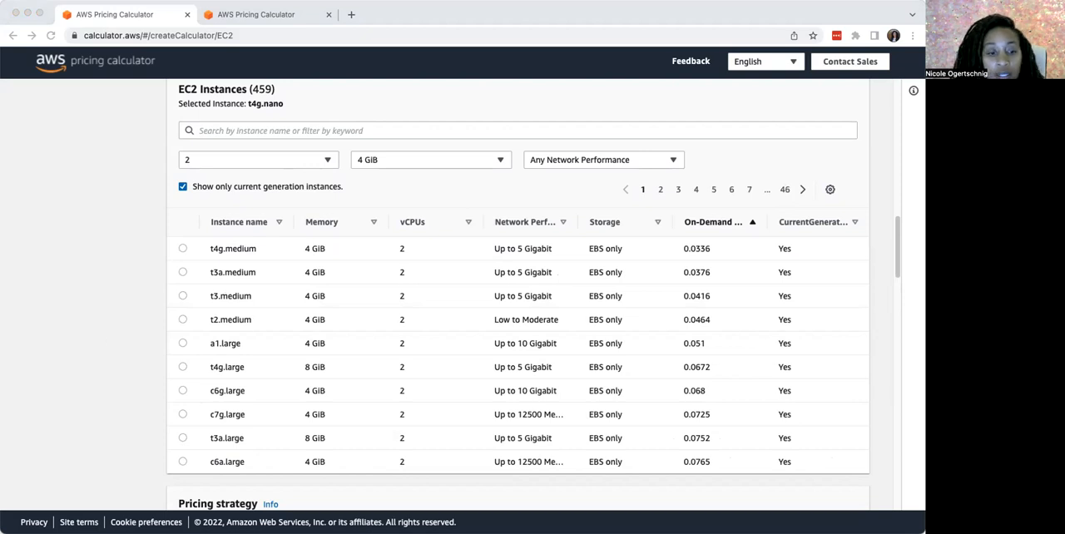
Try searching the filtered EC2 instances for "t2" and remove the search term
scroll(188, 300, up, 5)
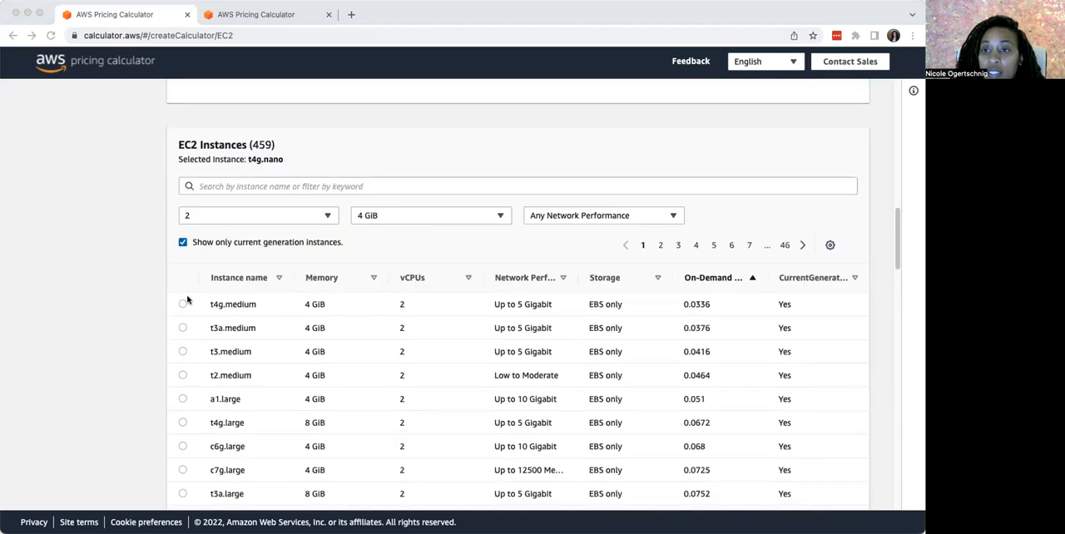
scroll(166, 317, down, 3)
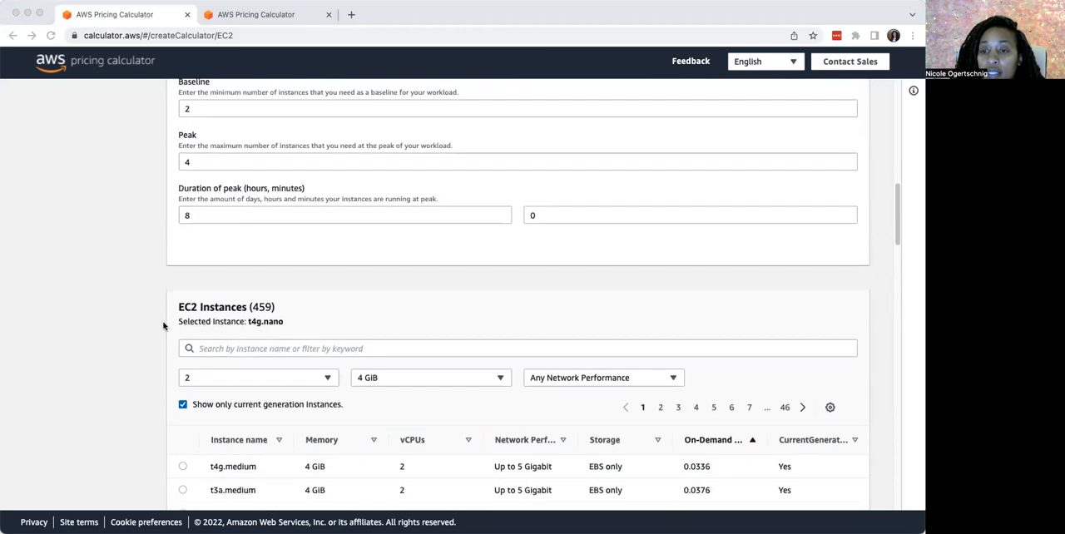
scroll(208, 435, down, 1)
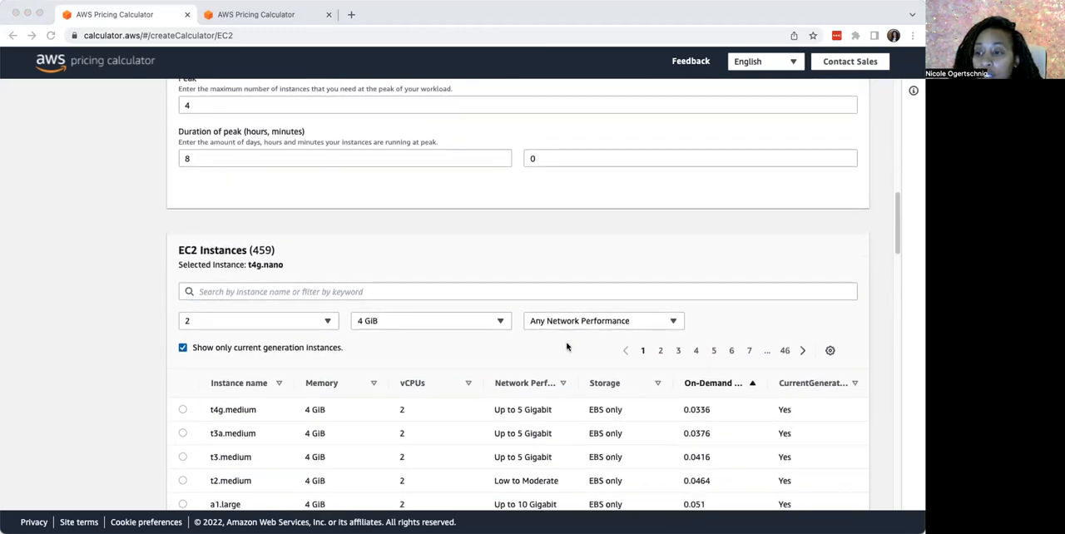
scroll(221, 405, down, 2)
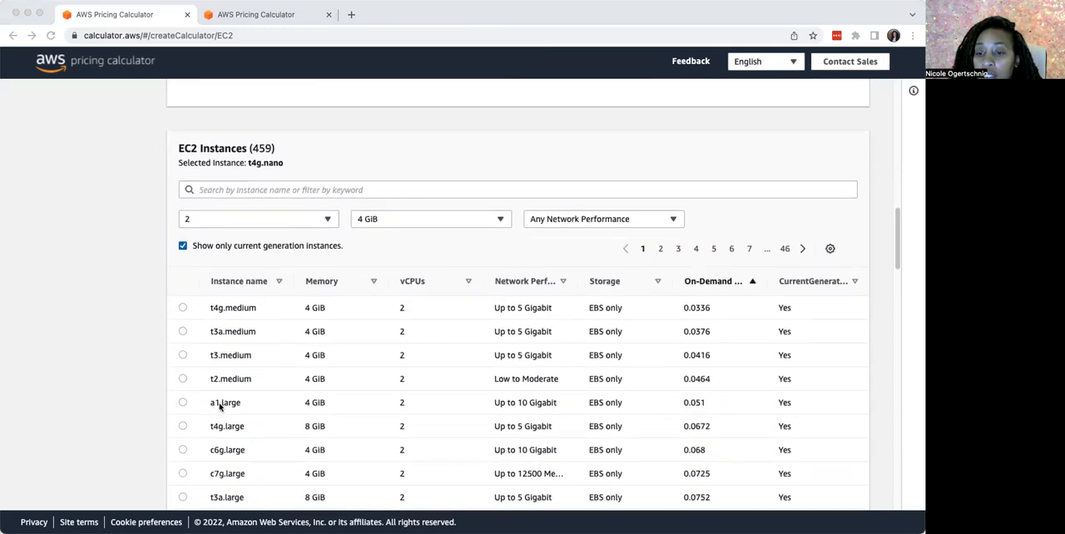
scroll(220, 406, down, 1)
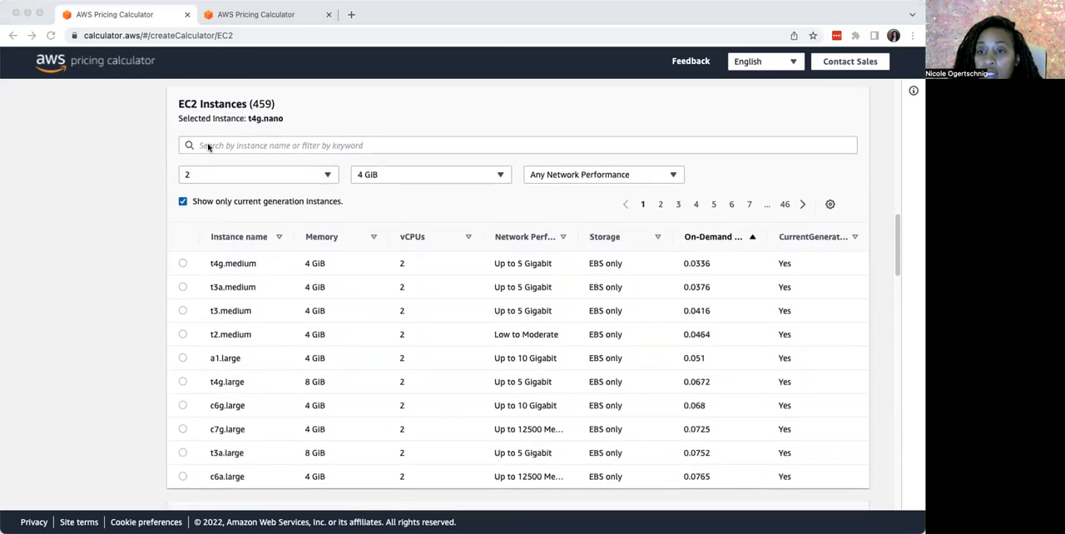
click(210, 147)
text(t2)
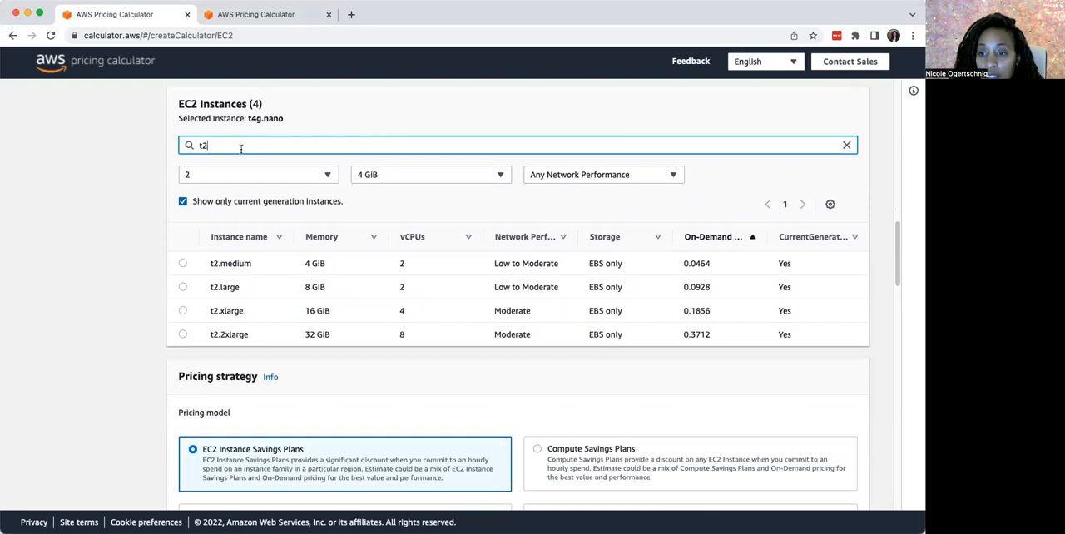
key(BackSpace)
key(BackSpace)
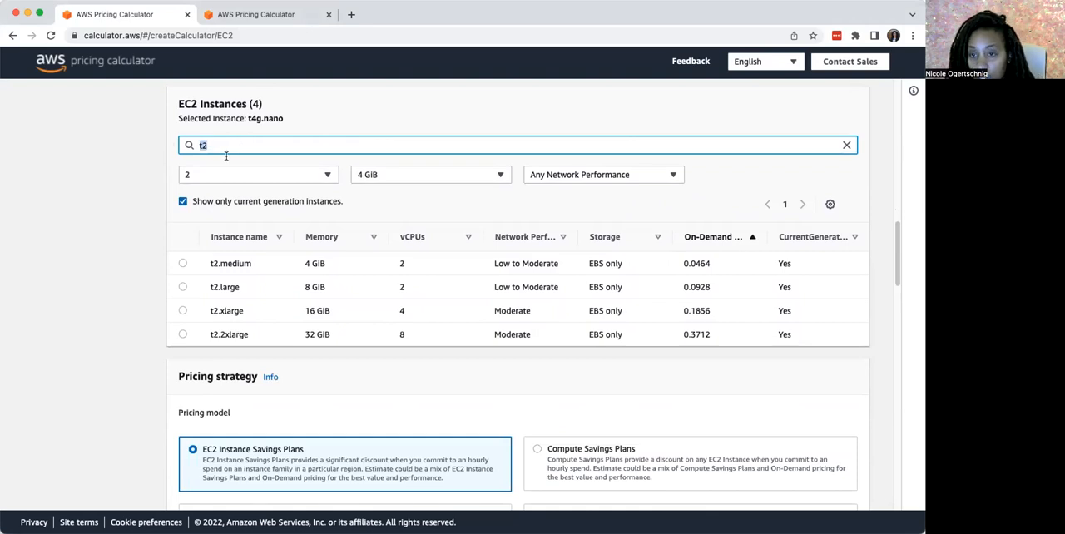
Reset the processor filter to Any vCPUs and search the EC2 instances for "t2"
click(325, 177)
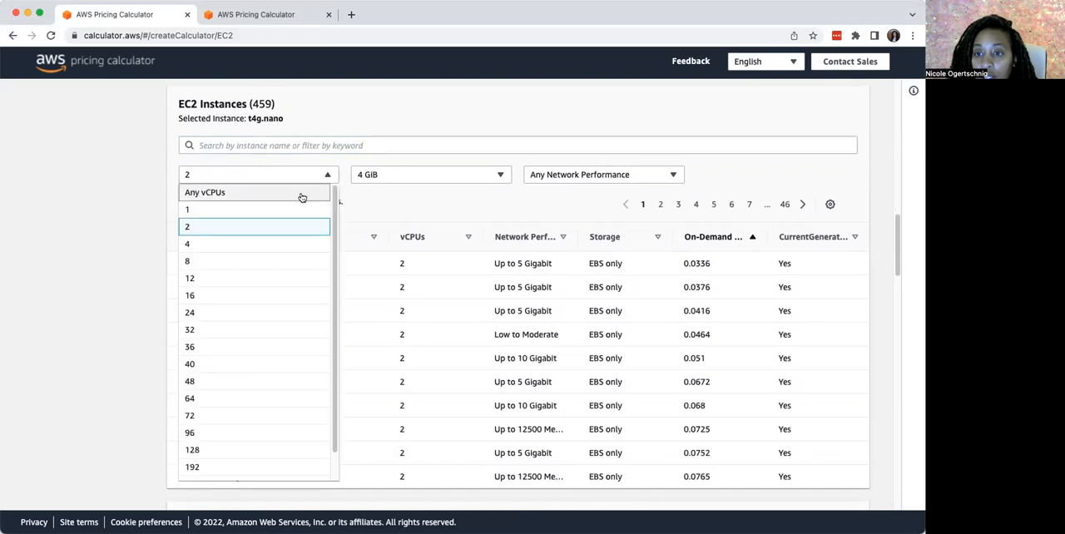
click(281, 194)
click(268, 146)
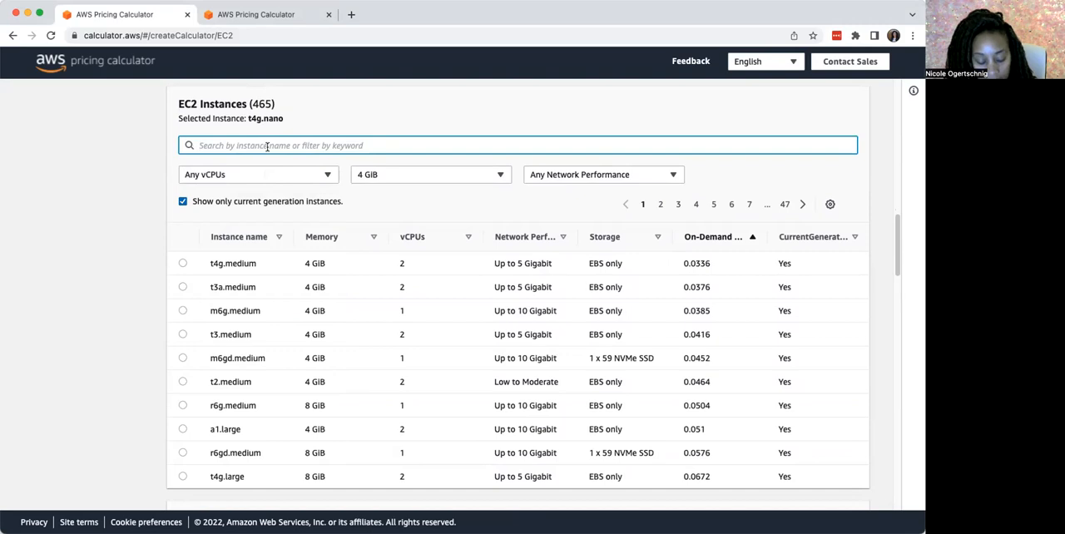
text(t2)
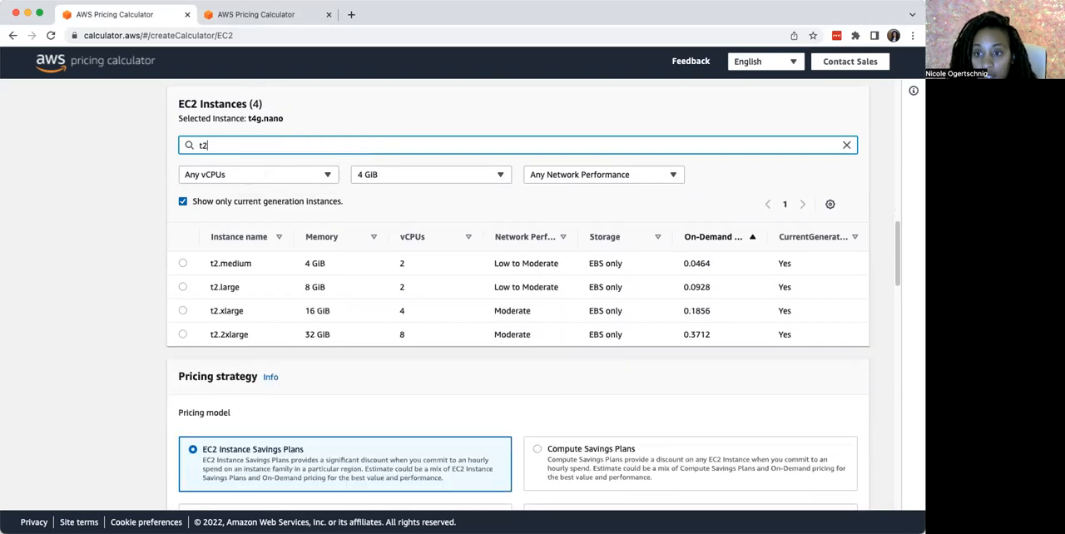
Reset the memory filter to Any Memory (GiB) and select the t2.micro instance
click(499, 177)
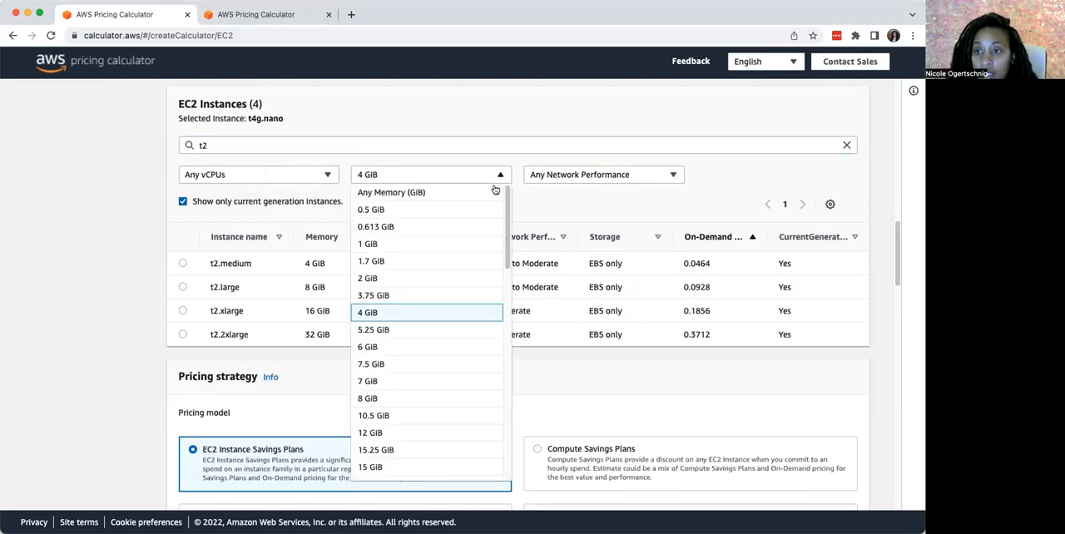
click(443, 192)
drag(316, 143, 169, 144)
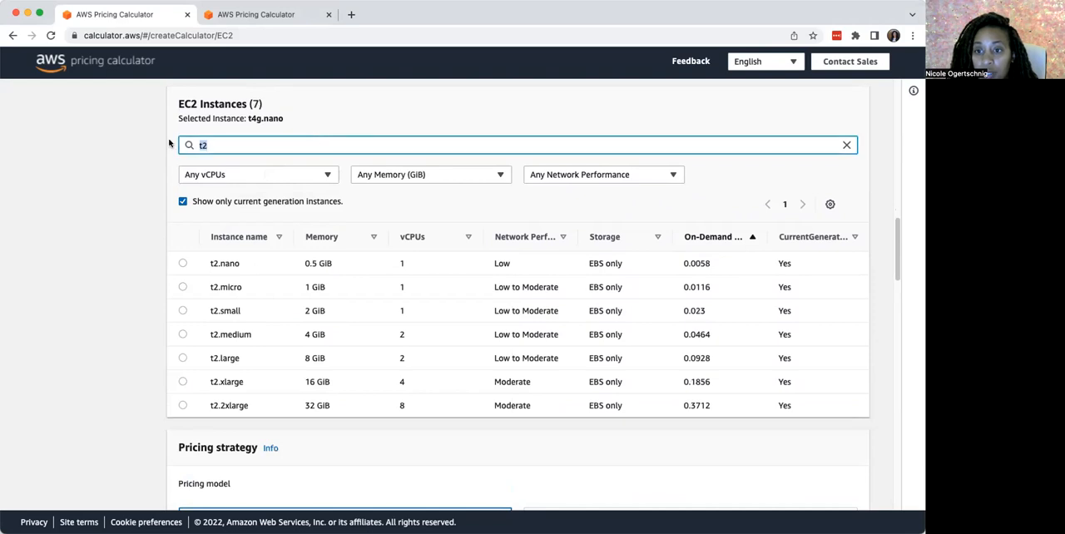
click(180, 288)
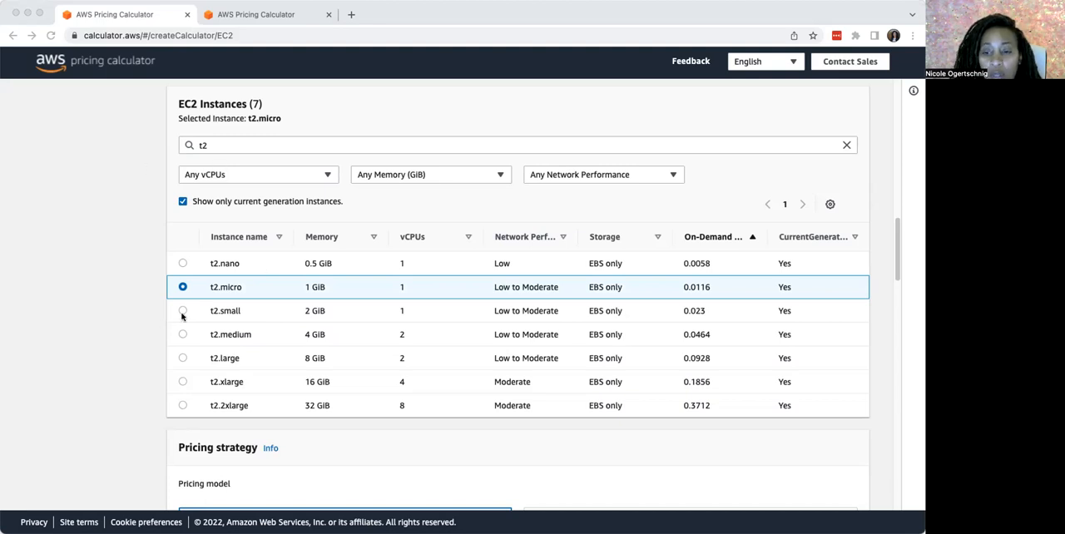
Choose On-Demand as the pricing model in the pricing strategy
scroll(153, 326, down, 3)
scroll(152, 327, down, 4)
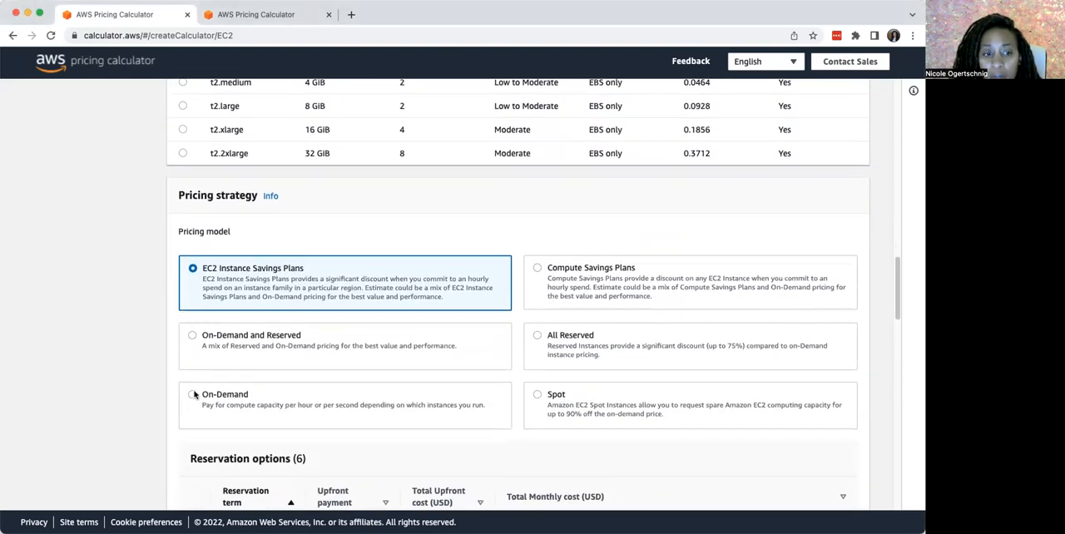
scroll(197, 387, down, 4)
scroll(197, 387, down, 1)
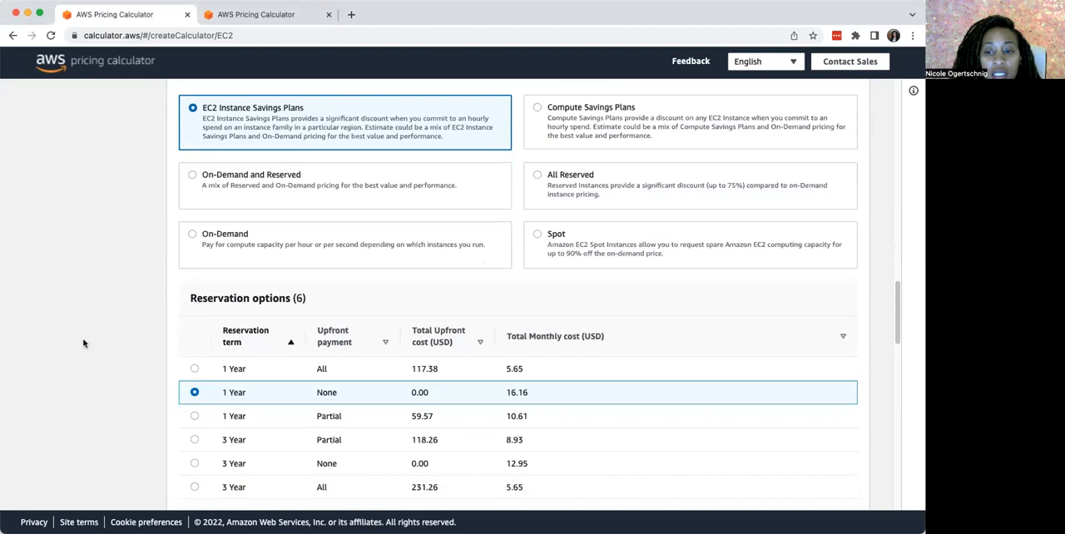
scroll(208, 293, up, 2)
click(192, 294)
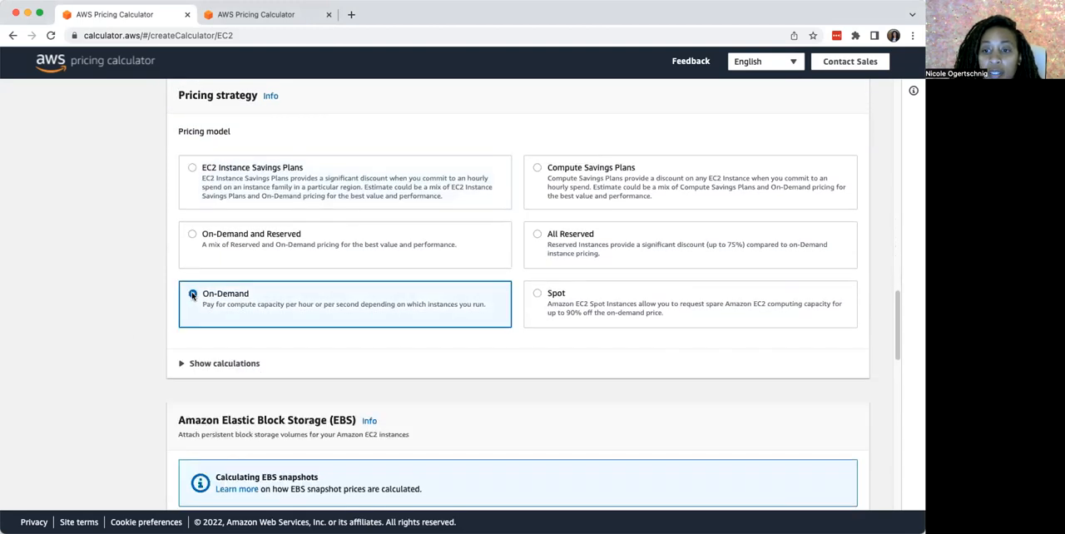
Show the On-Demand cost calculations and review the estimated workload hours per day and per month
click(183, 364)
scroll(182, 368, down, 2)
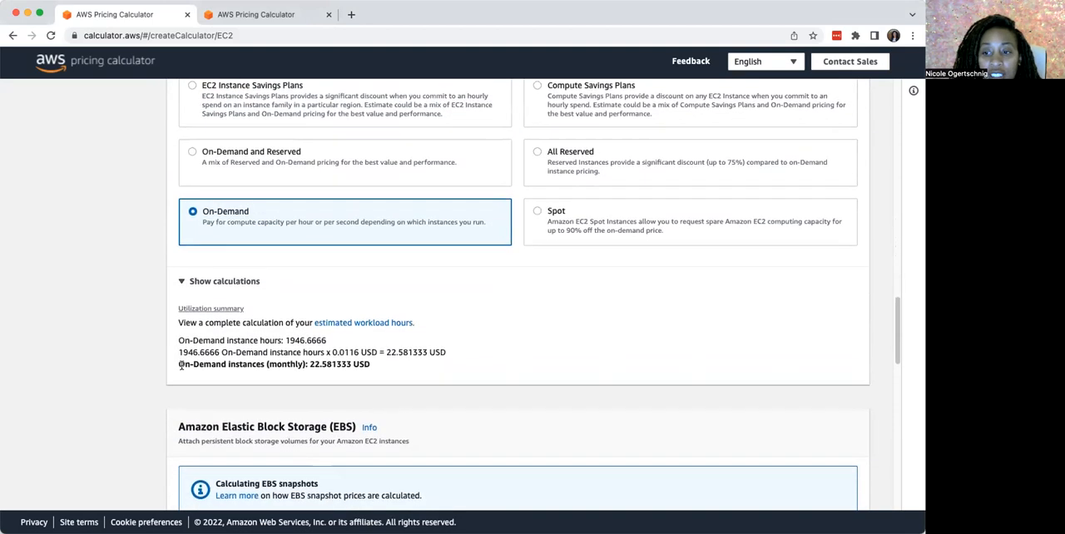
scroll(183, 331, down, 1)
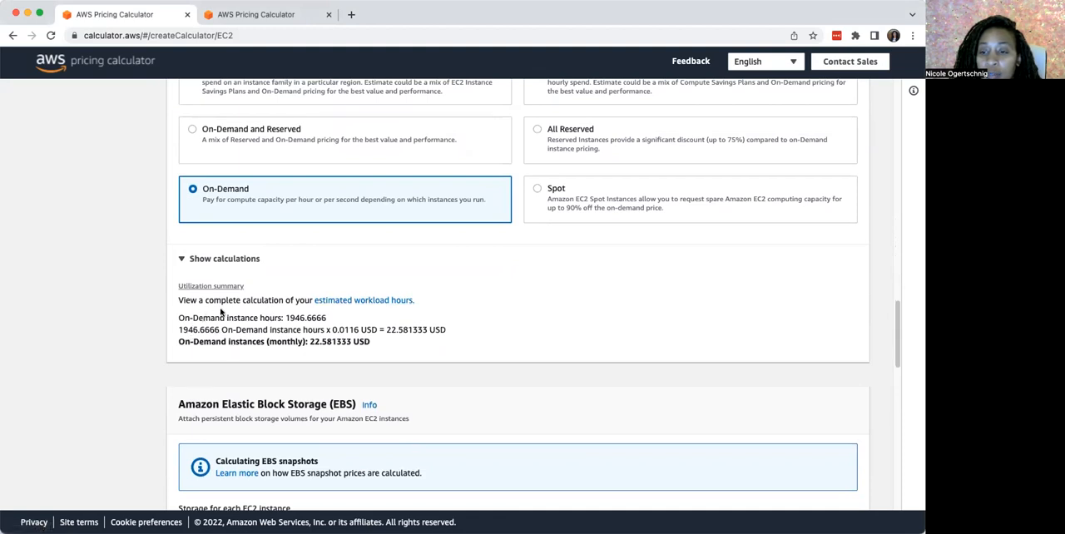
click(339, 300)
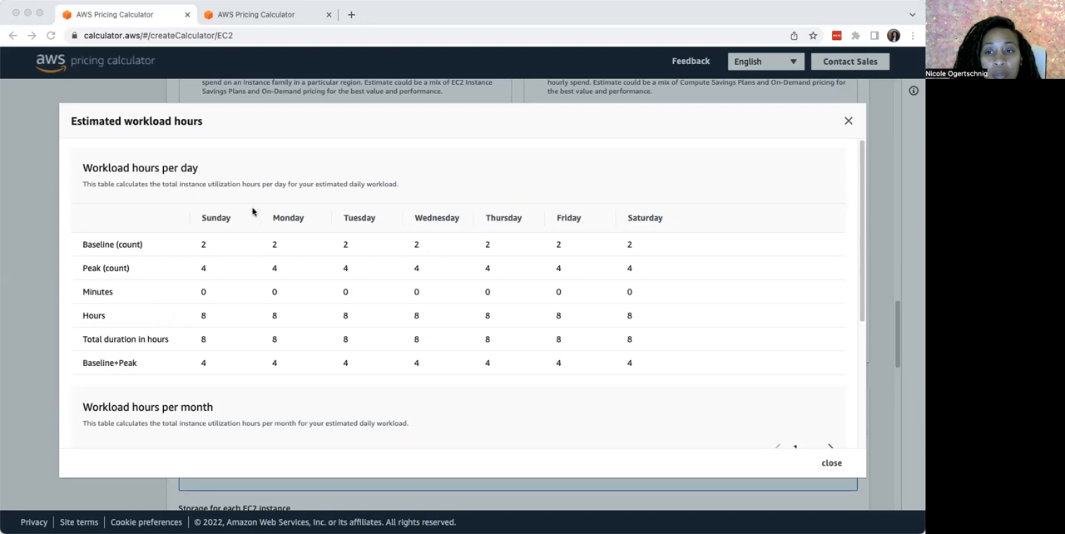
scroll(217, 335, down, 3)
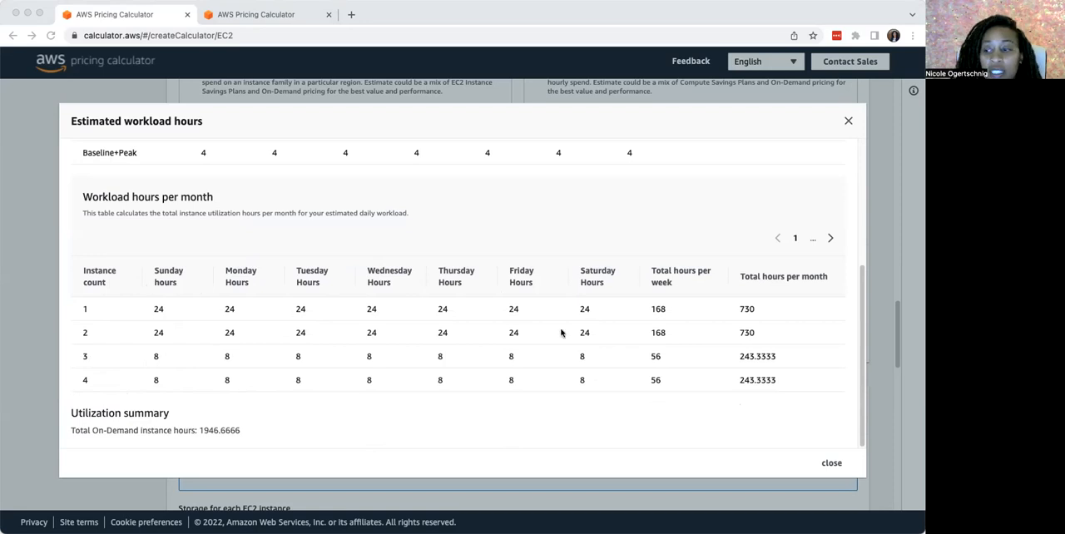
click(834, 465)
click(832, 465)
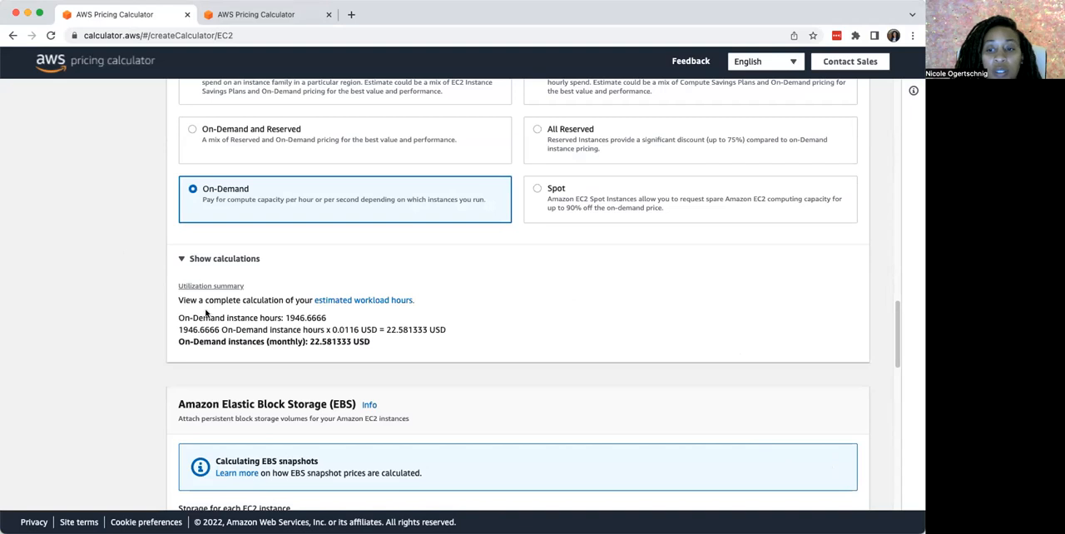
Set the EBS snapshot frequency to Weekly and the amount changed per snapshot to 1 GB
scroll(224, 341, down, 3)
scroll(210, 355, down, 5)
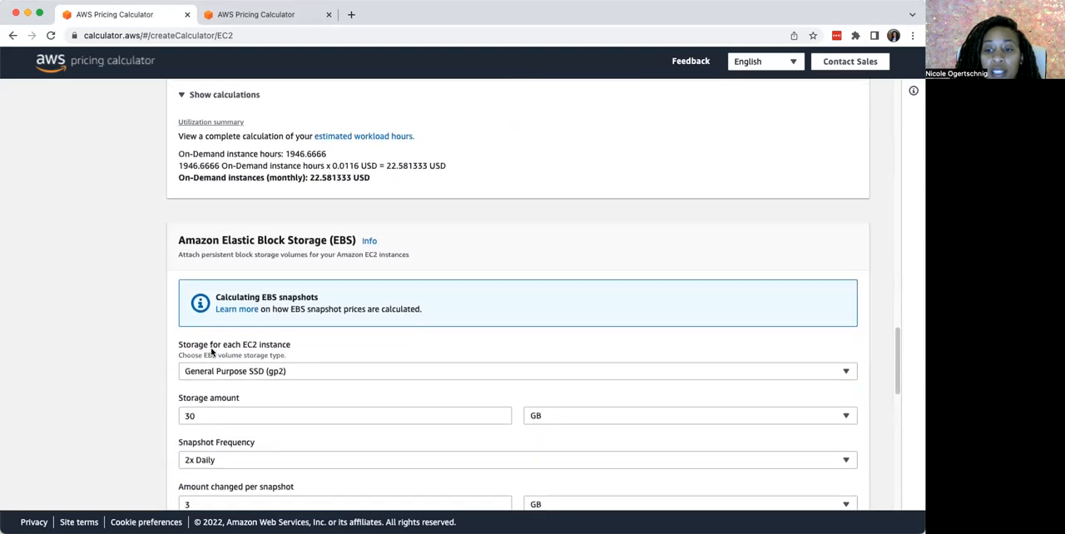
scroll(199, 367, down, 2)
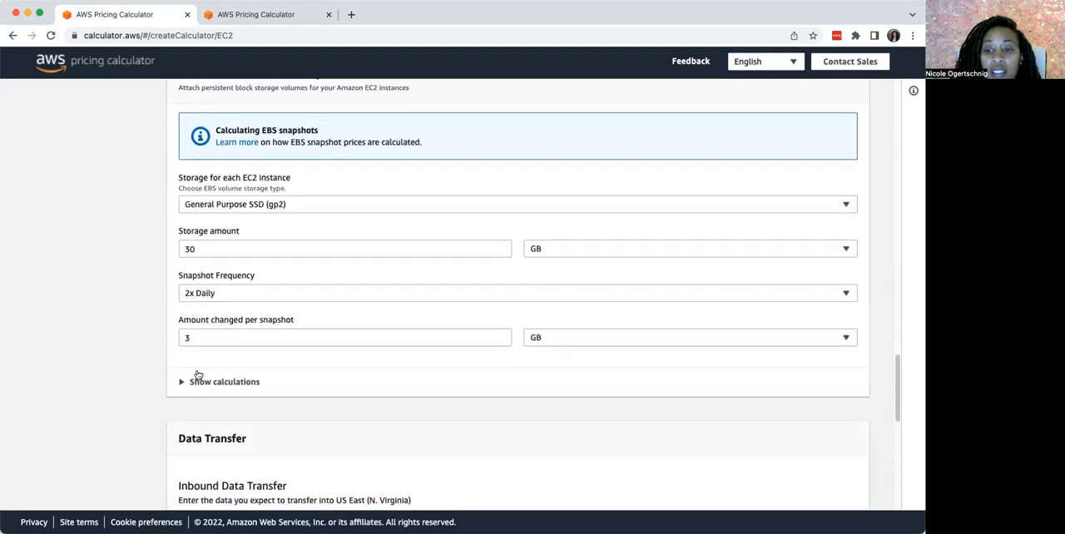
scroll(193, 337, up, 9)
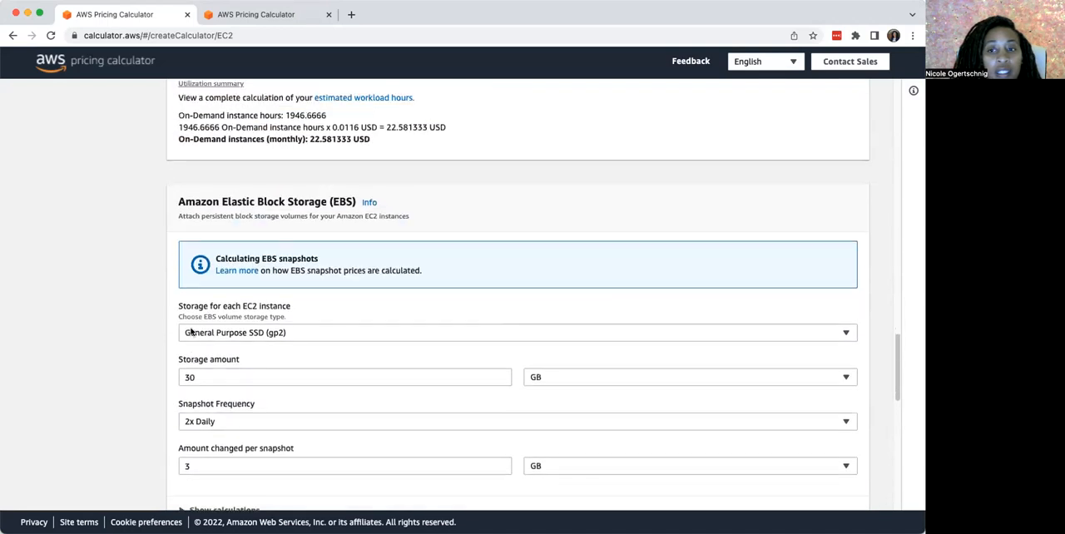
scroll(202, 354, down, 6)
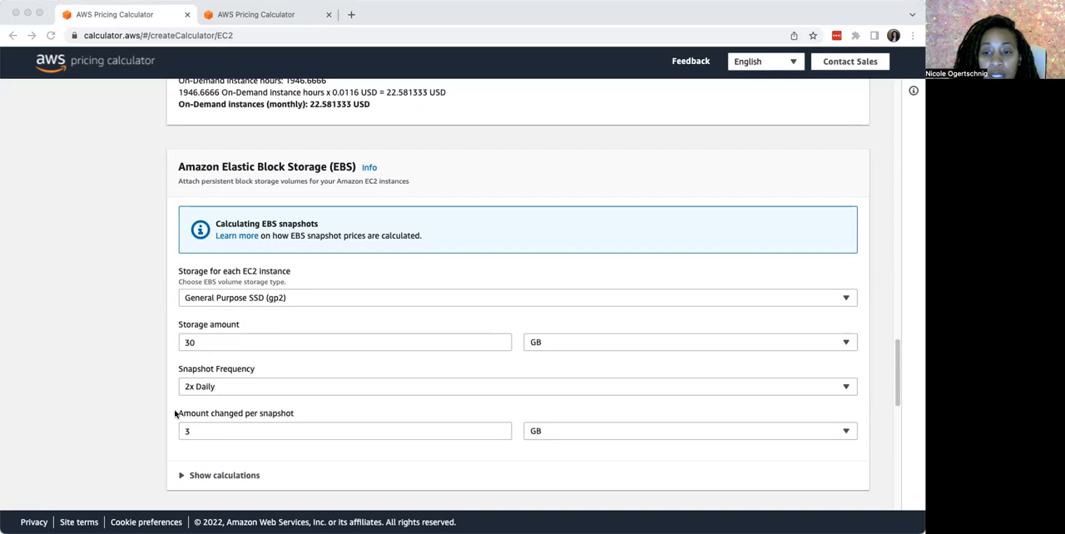
click(206, 387)
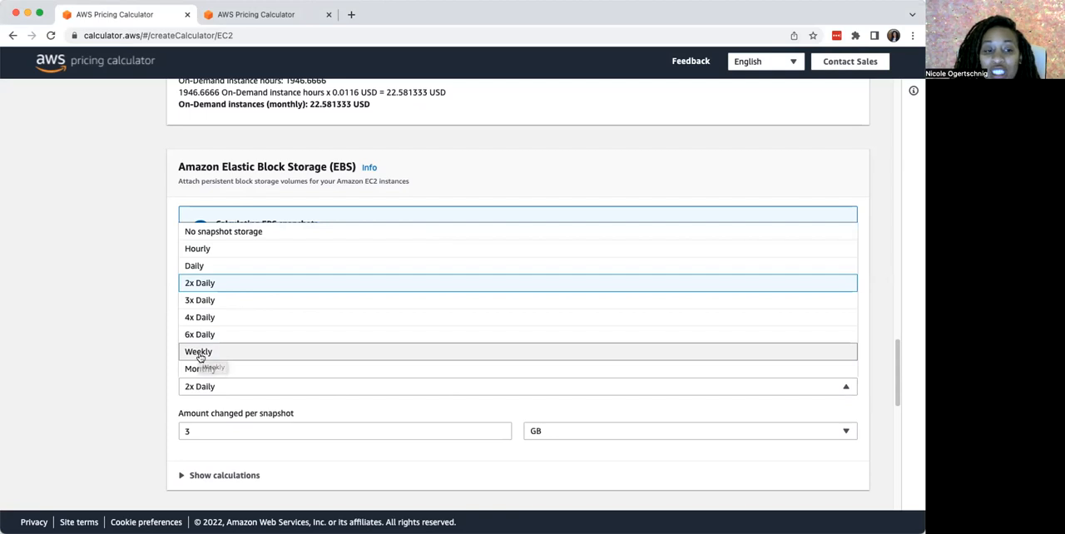
click(198, 355)
click(201, 434)
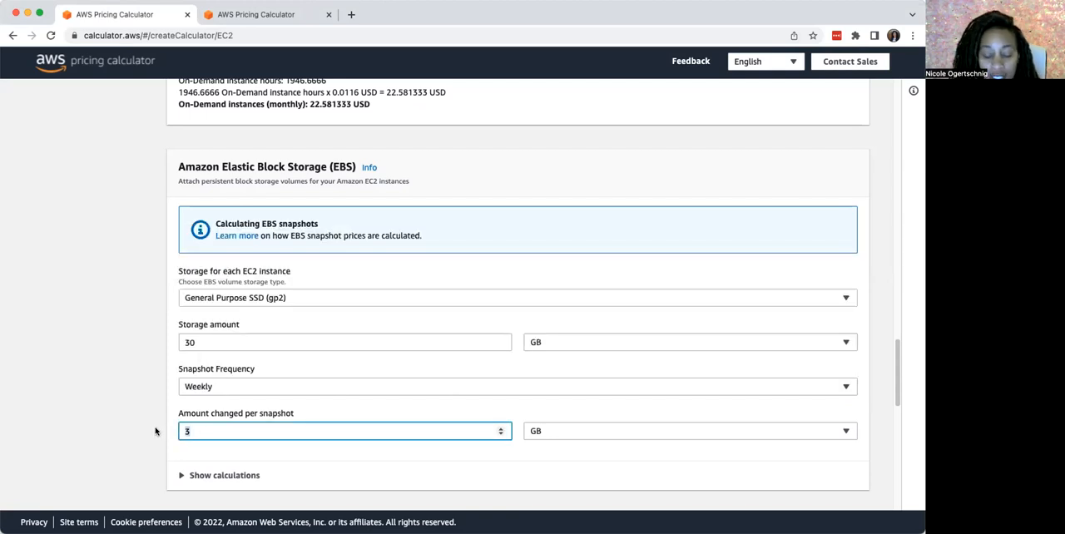
key(BackSpace)
text(1)
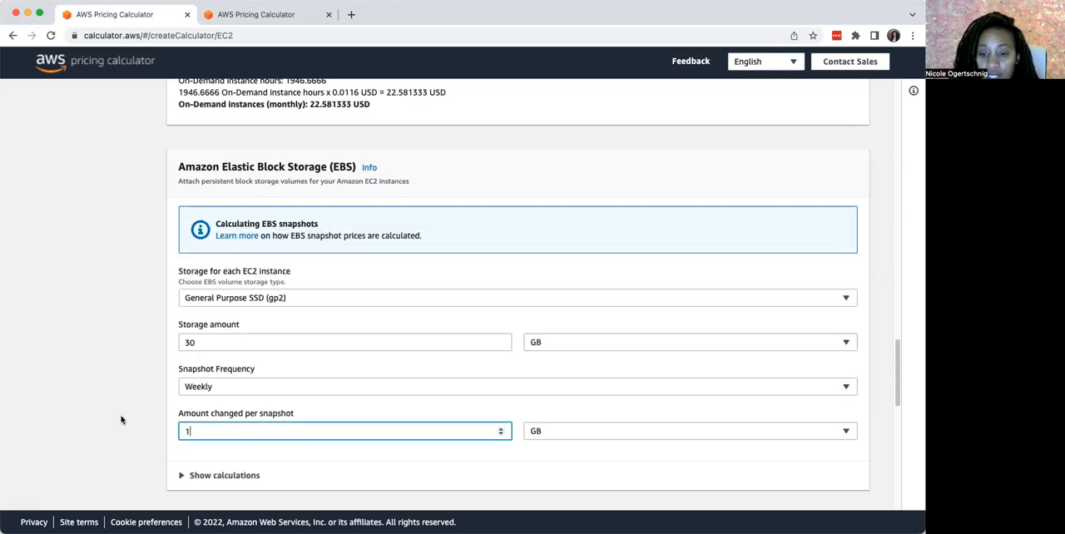
Set the inbound data transfer to 1 TB per month from Internet (free)
scroll(330, 422, down, 3)
scroll(167, 430, down, 1)
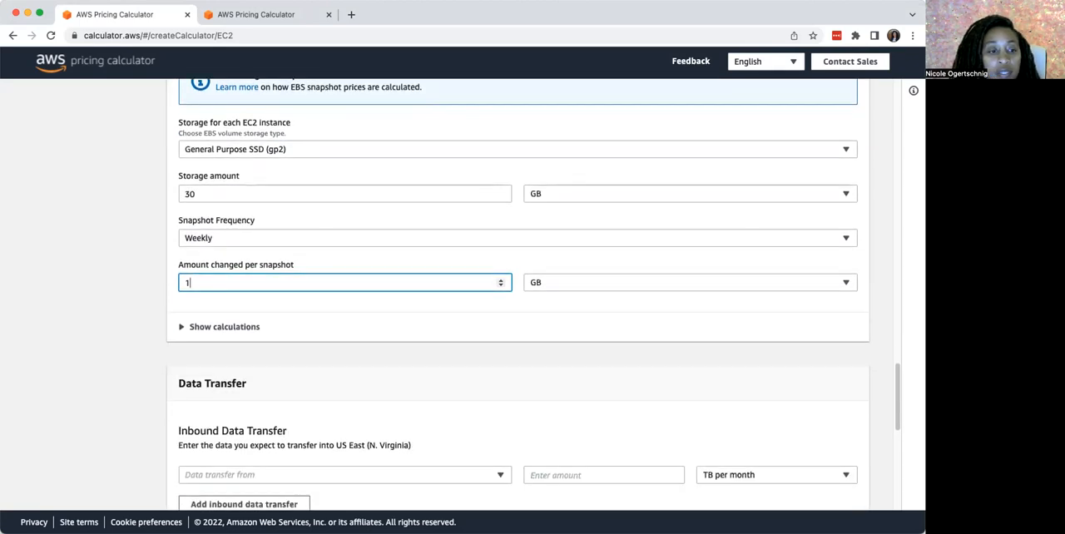
key(super+Tab)
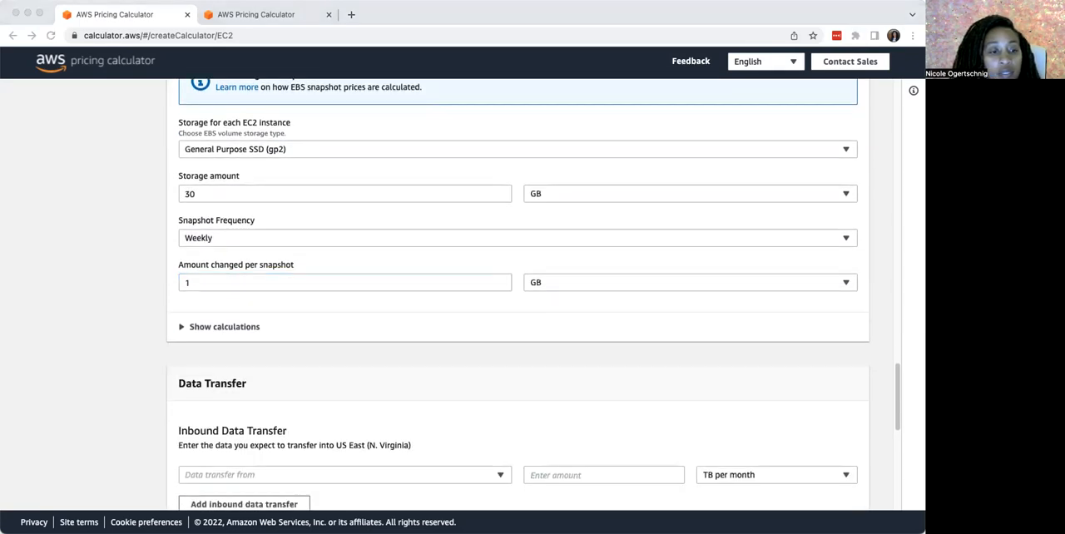
scroll(208, 329, down, 5)
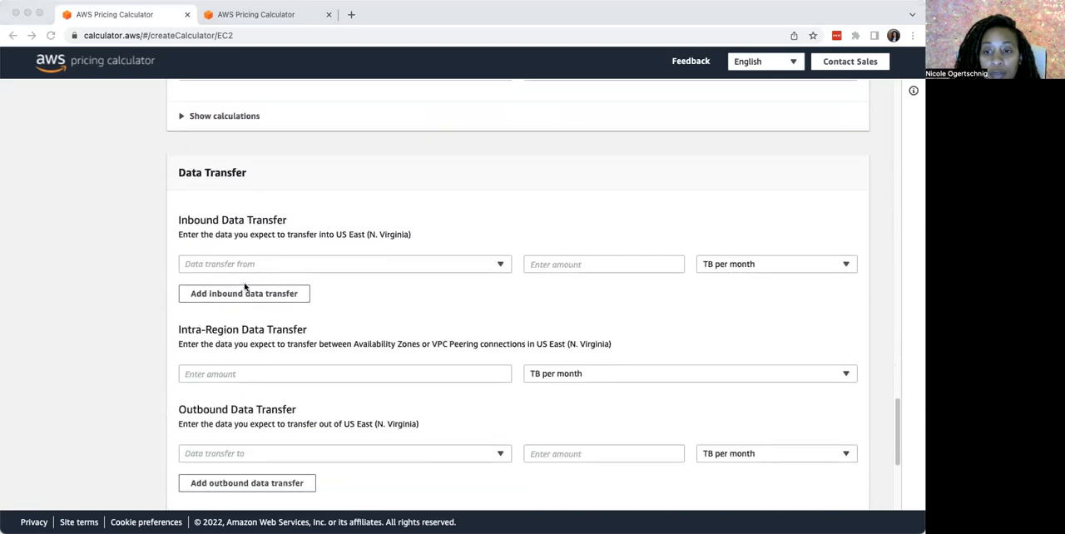
click(241, 265)
click(242, 265)
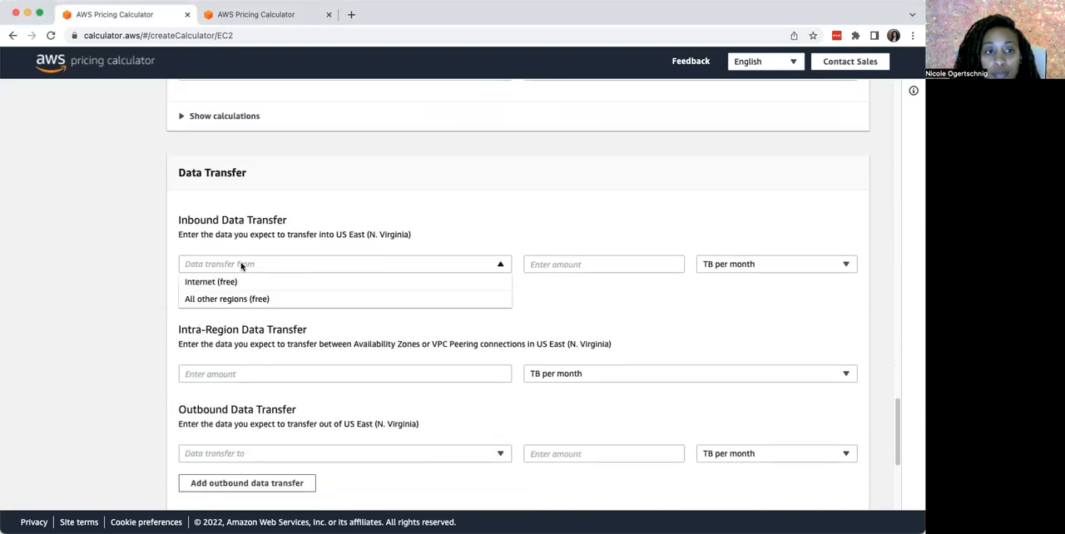
click(238, 283)
click(611, 264)
text(1)
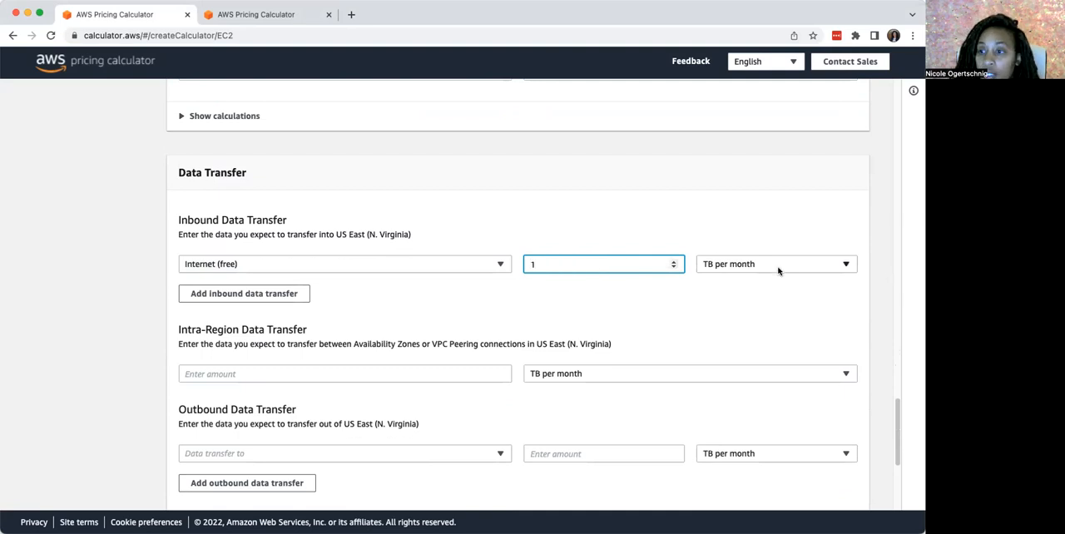
Set the outbound data transfer to 100 GB per month to the Internet
click(229, 455)
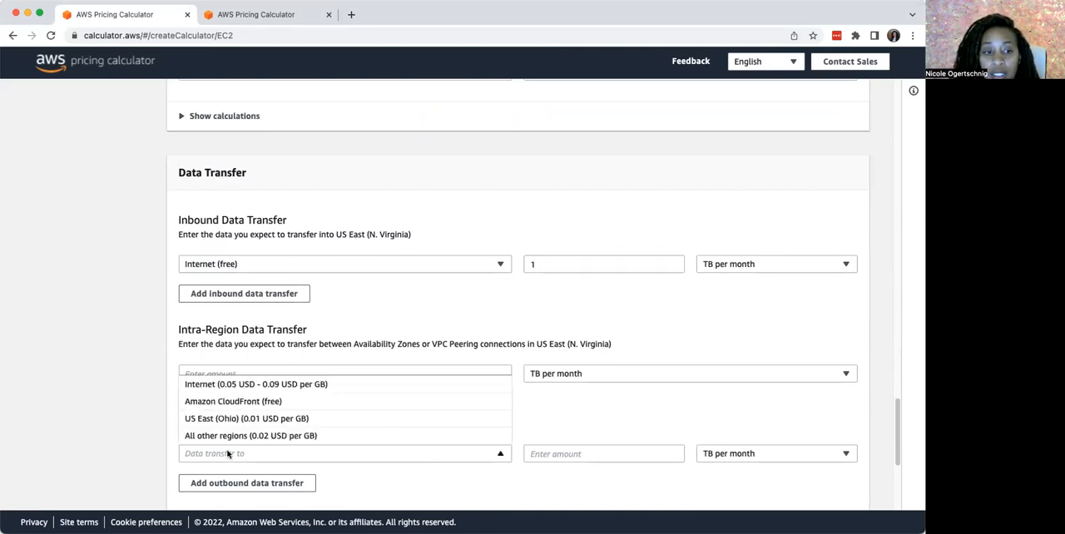
click(231, 386)
click(555, 453)
text(100)
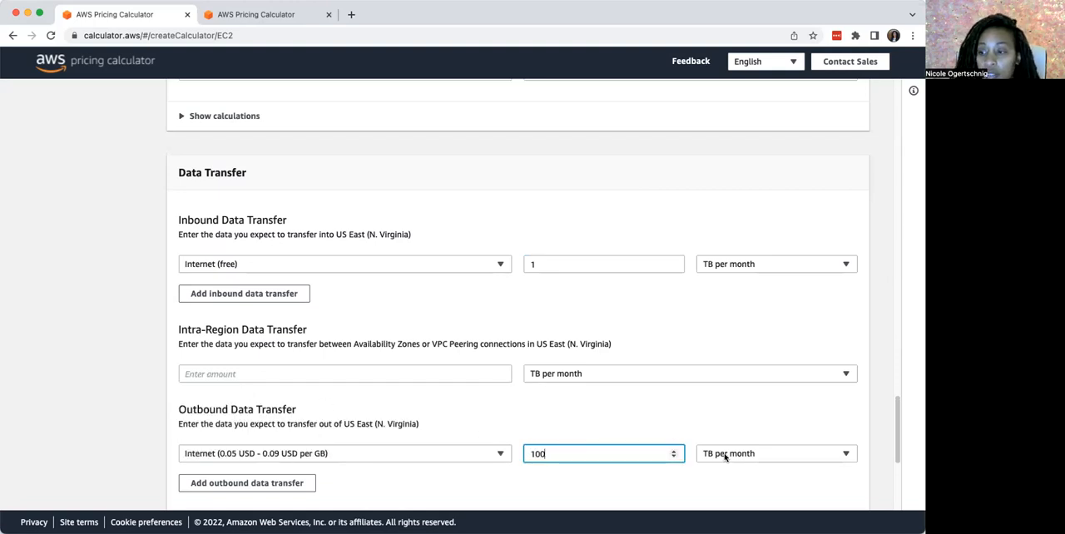
click(726, 457)
click(718, 425)
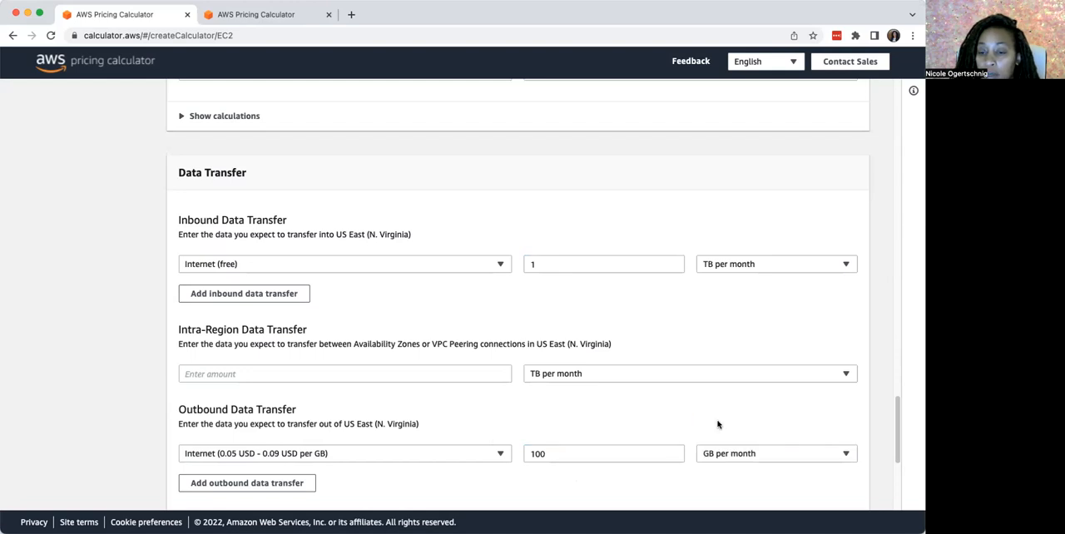
Show the data transfer calculations and add the configured Amazon EC2 service to the estimate
scroll(349, 444, down, 5)
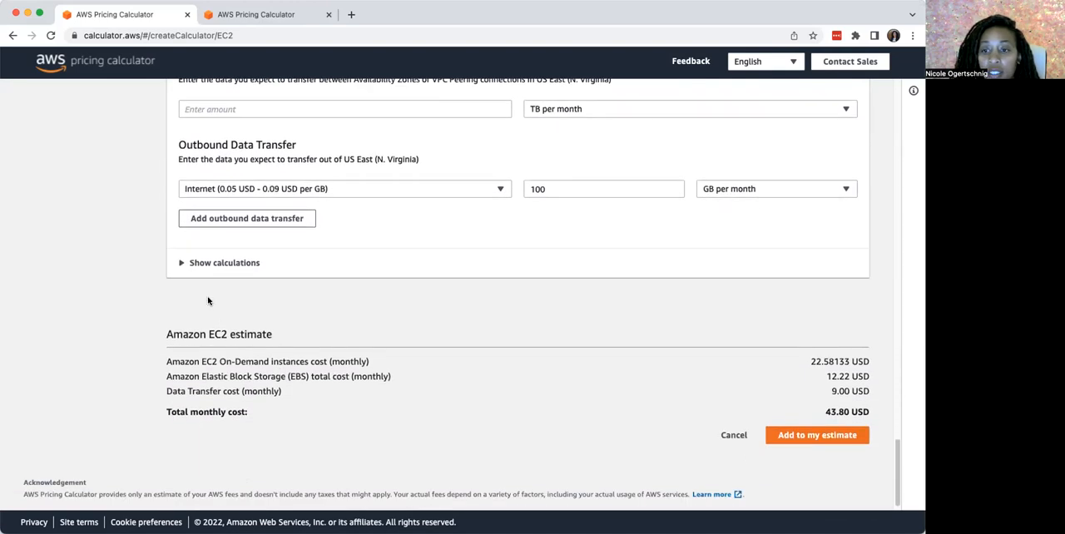
click(183, 263)
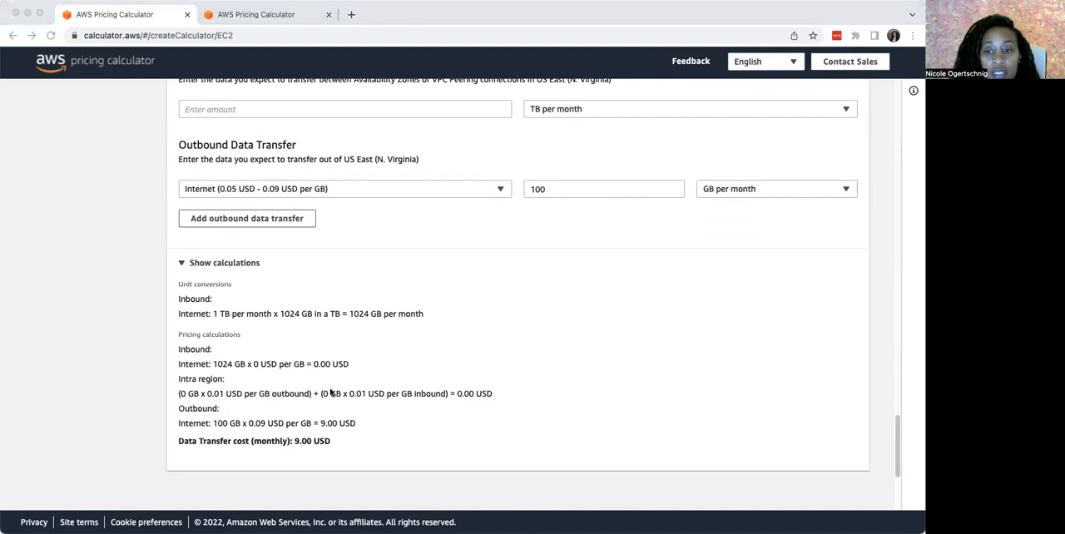
scroll(333, 393, down, 2)
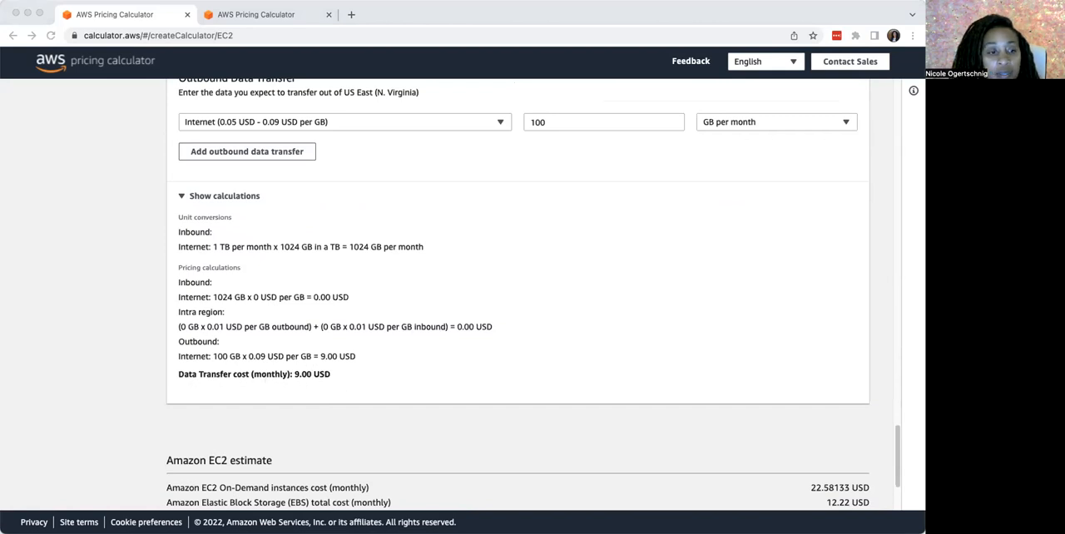
scroll(249, 378, down, 4)
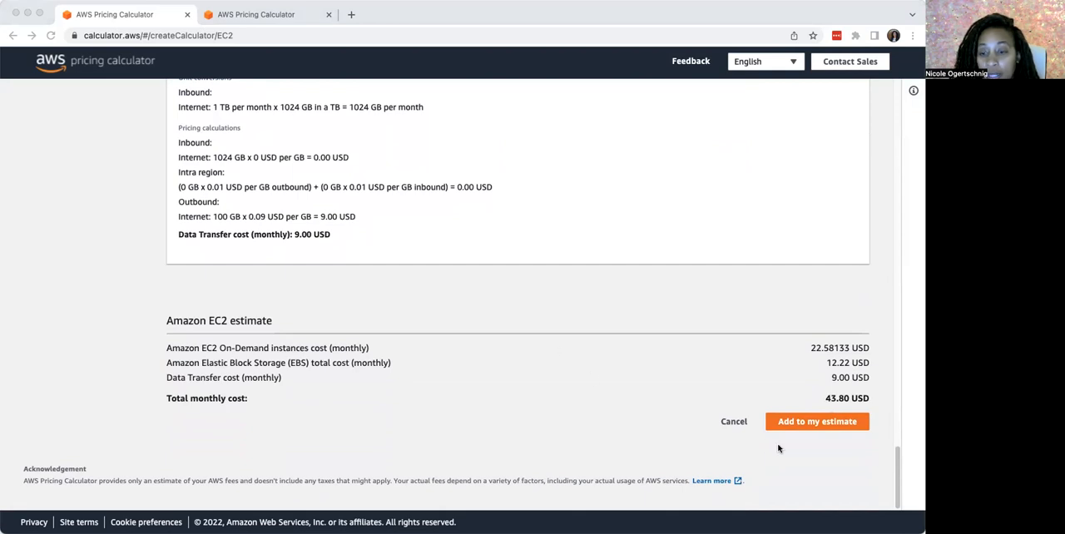
click(793, 423)
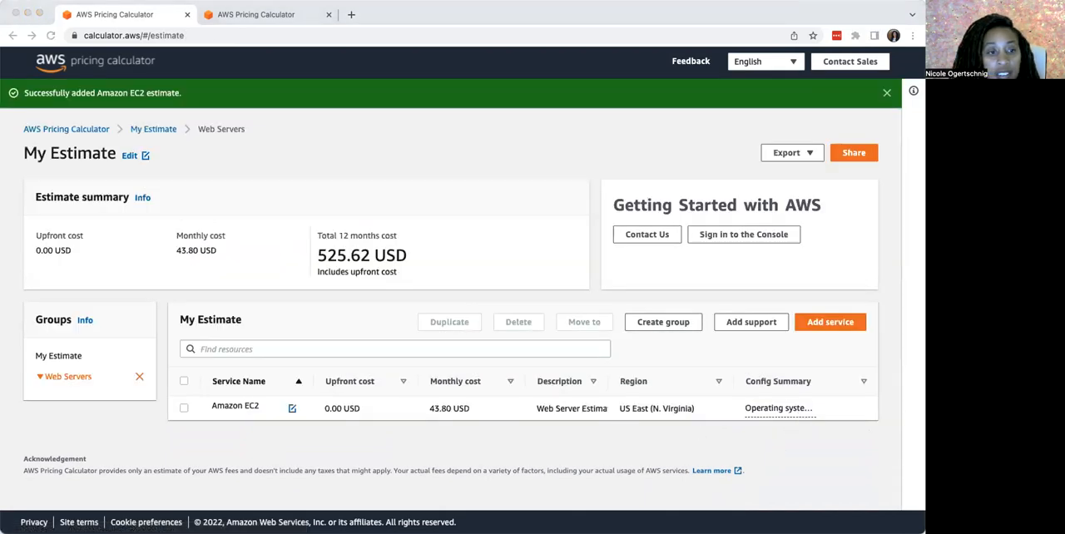
Share the estimate, agree to the public server acknowledgment without suppressing it in future, and copy the public link
click(867, 142)
click(864, 153)
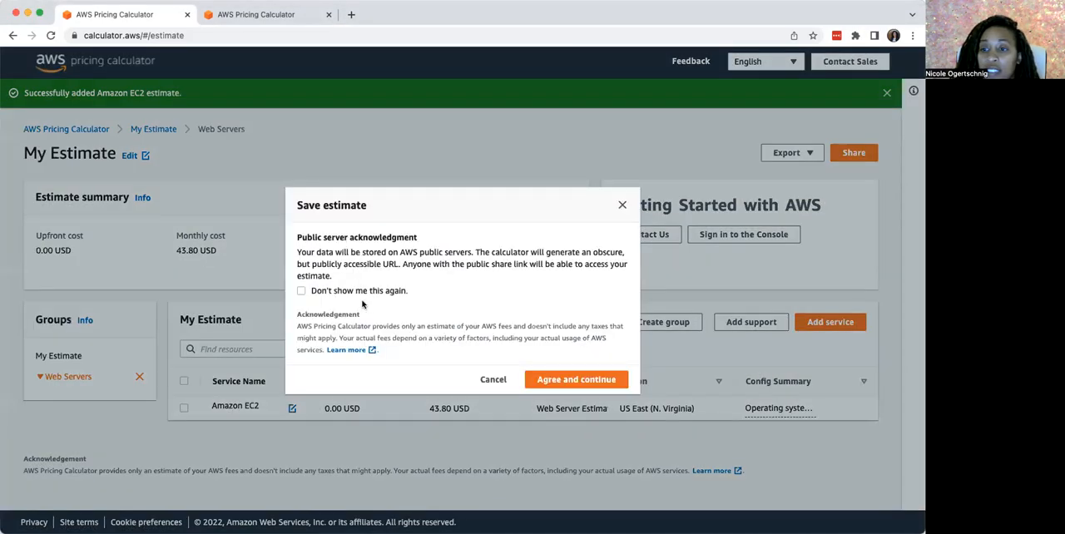
click(301, 291)
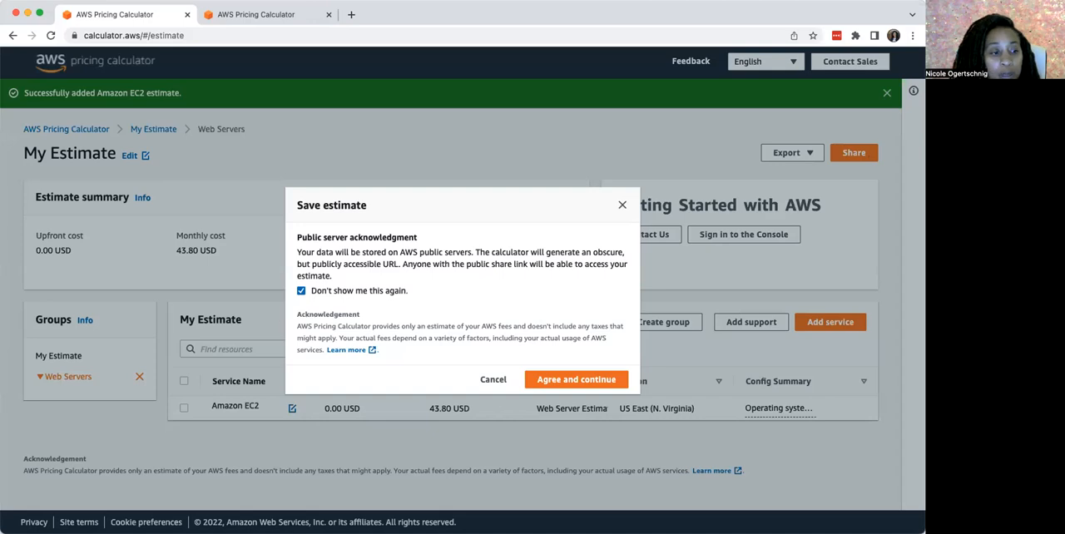
click(300, 292)
click(300, 292)
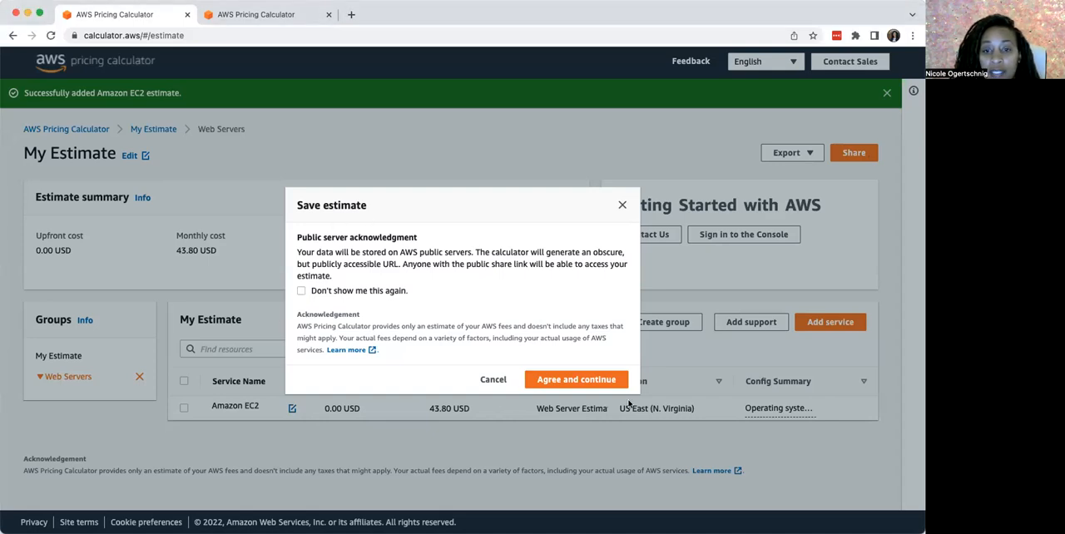
click(576, 379)
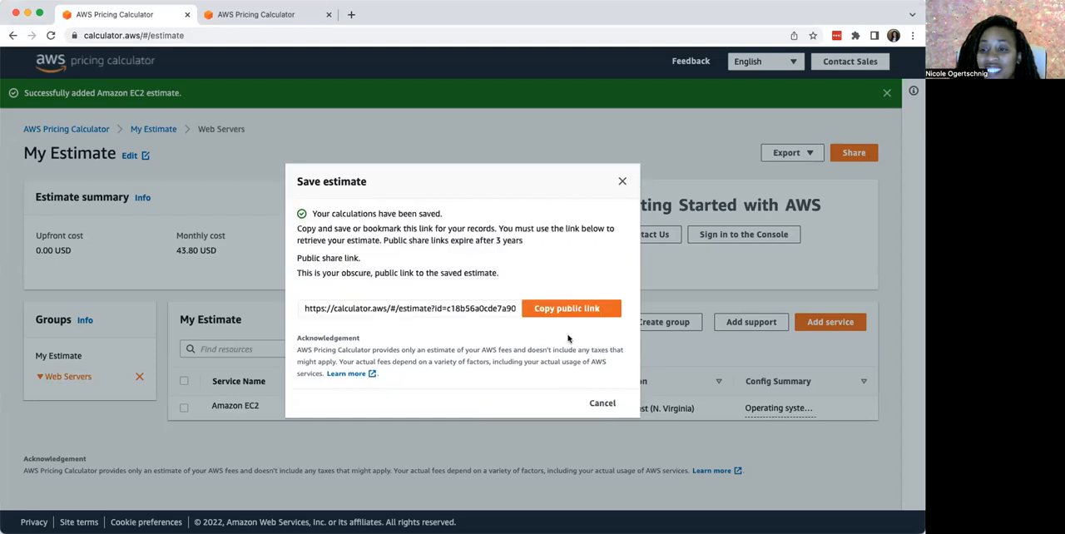
click(574, 311)
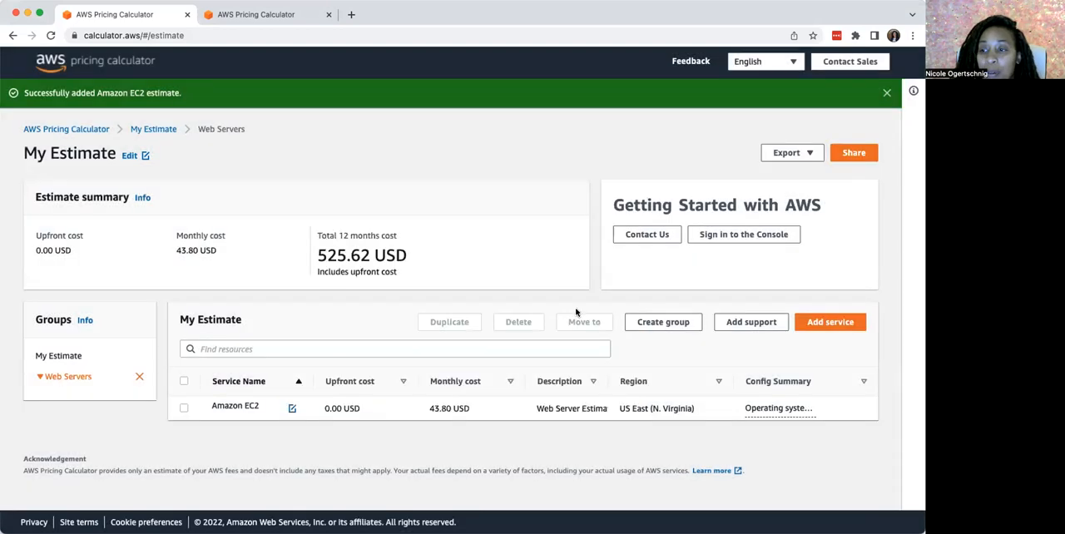
Open the copied public estimate link in a new browser tab
click(351, 14)
right_click(338, 31)
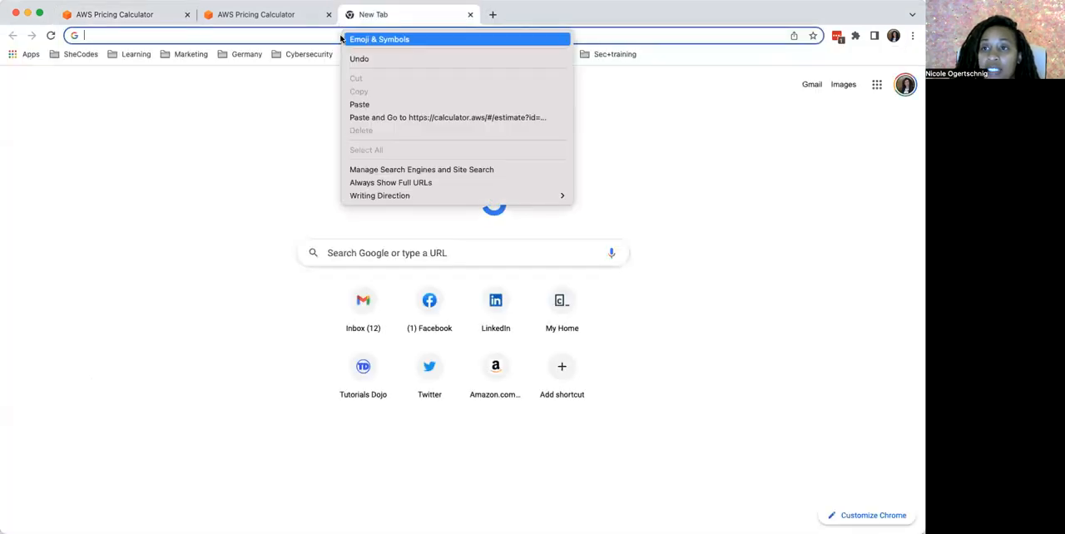
click(358, 118)
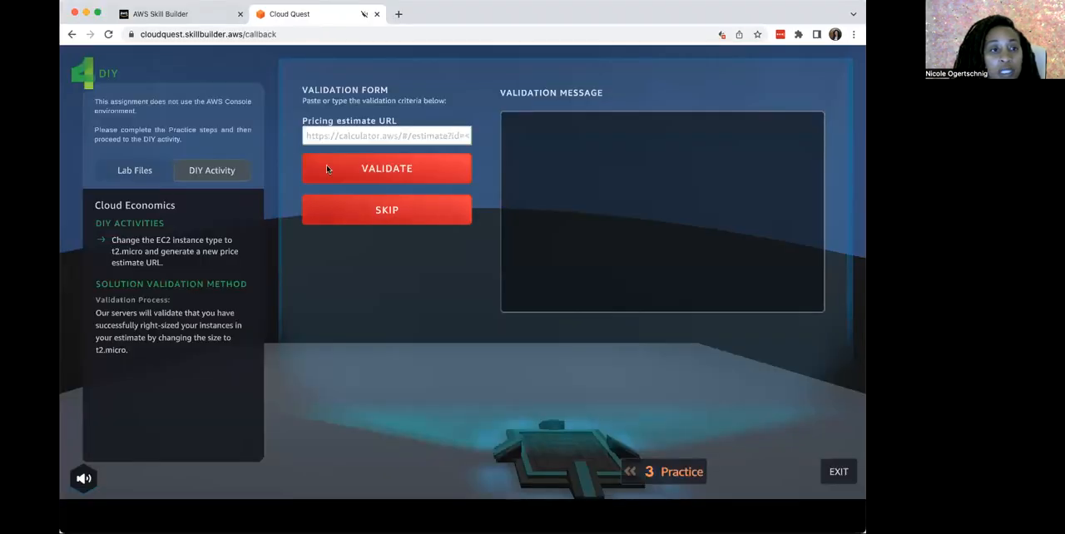
Switch to Cloud Quest, validate the copied link as the pricing estimate URL of the DIY activity, and unmute the site
click(340, 135)
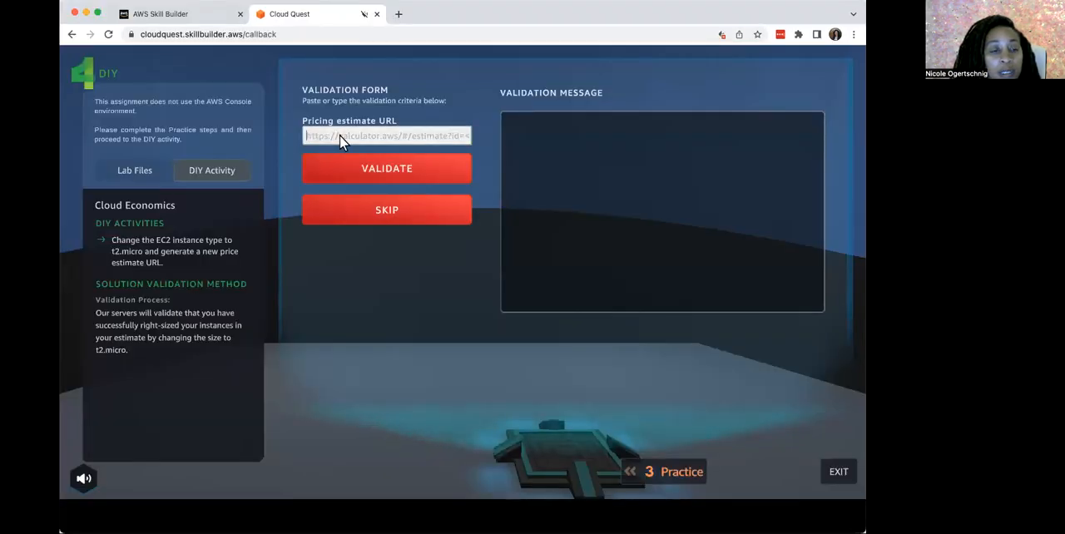
key(super+v)
click(347, 160)
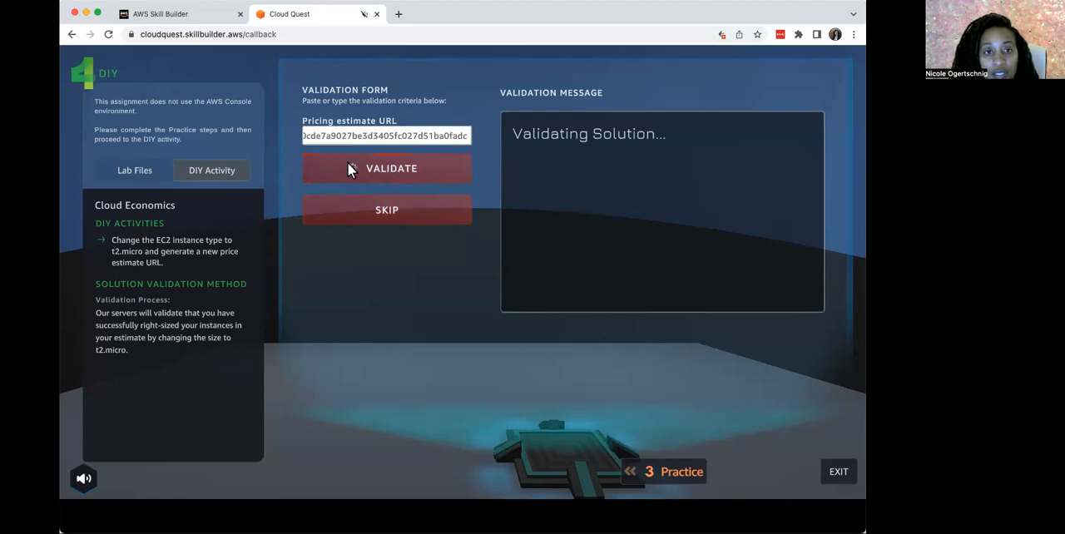
right_click(334, 17)
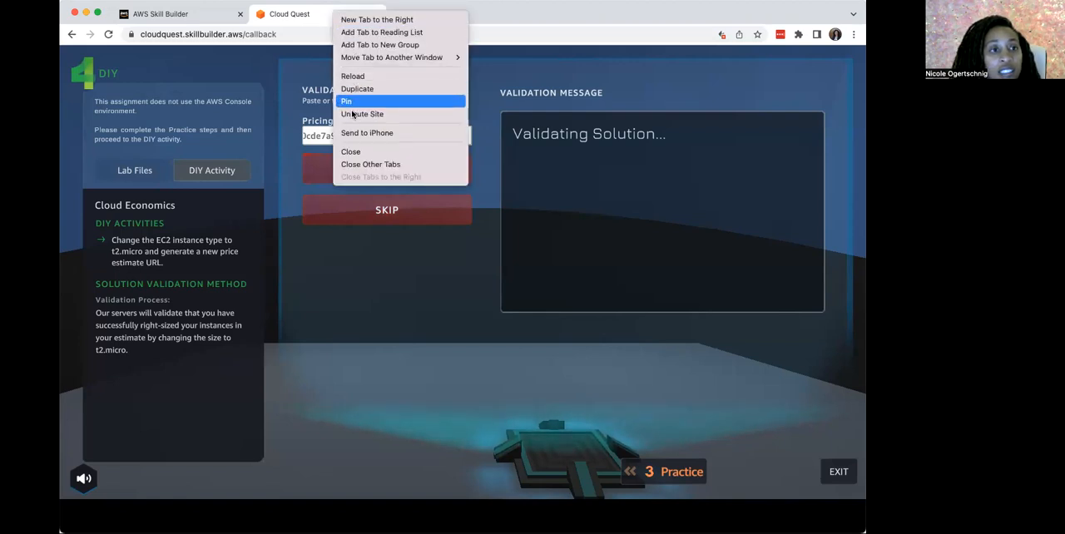
key(Escape)
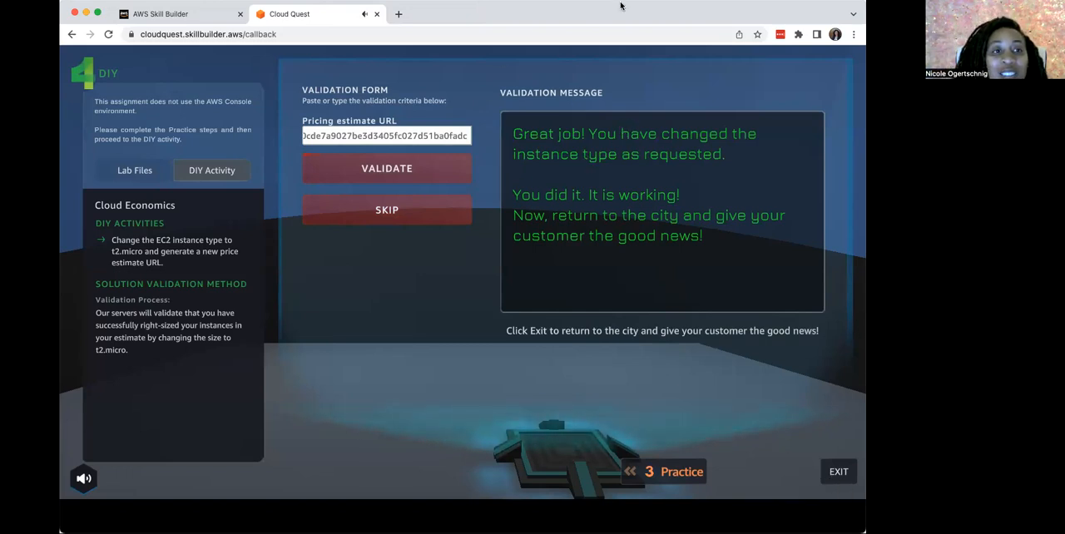
Exit the DIY activity to the city and talk with the customer through to the reward offer
click(839, 474)
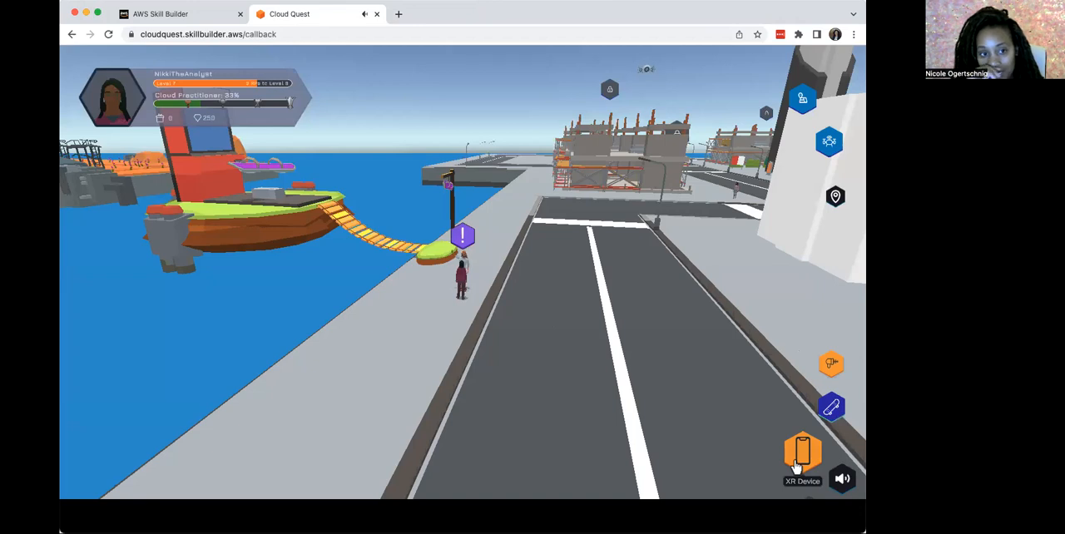
click(465, 233)
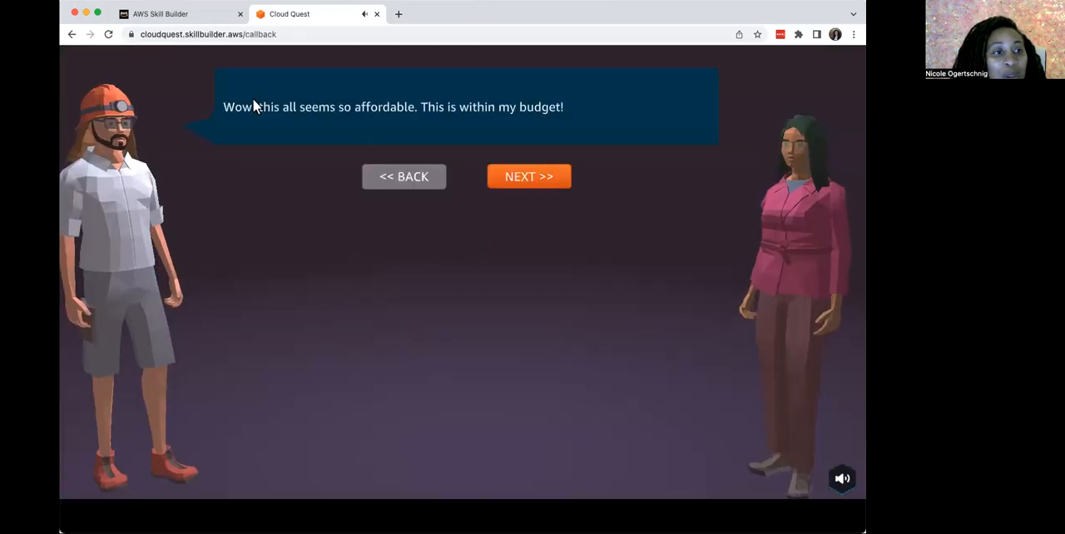
click(520, 174)
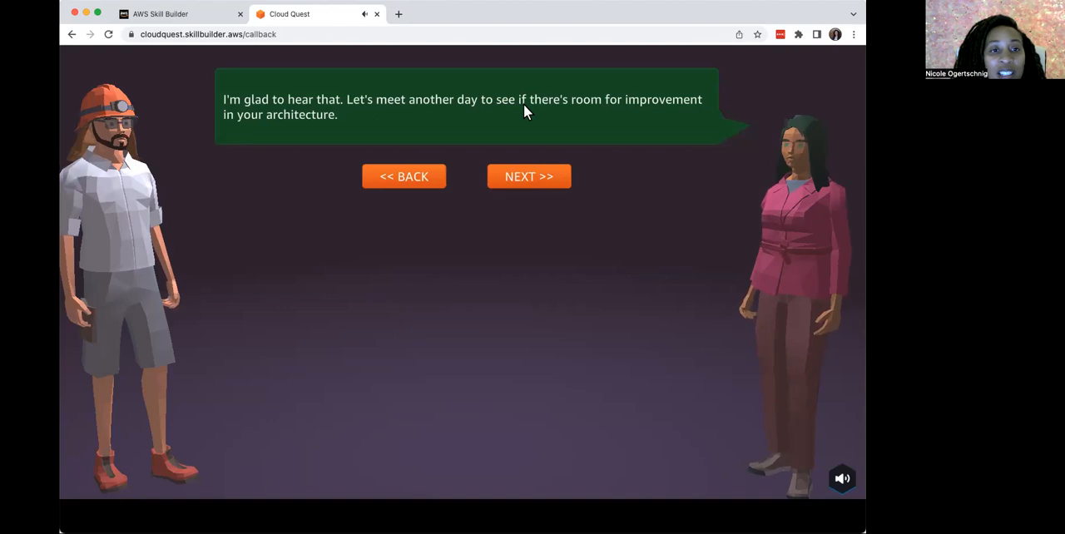
click(532, 178)
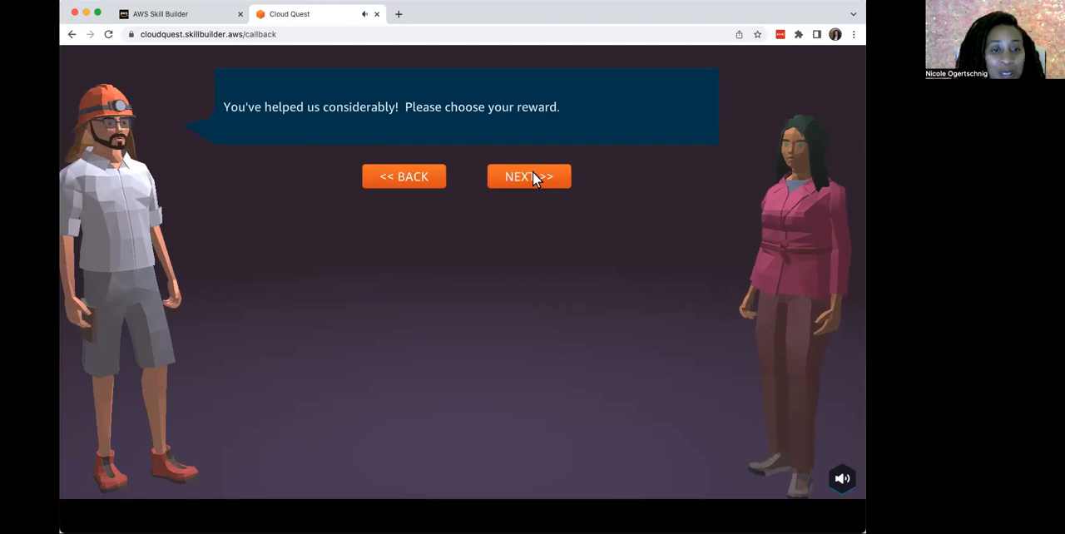
Choose the blue paper plane from the offered rewards and collect it
click(534, 174)
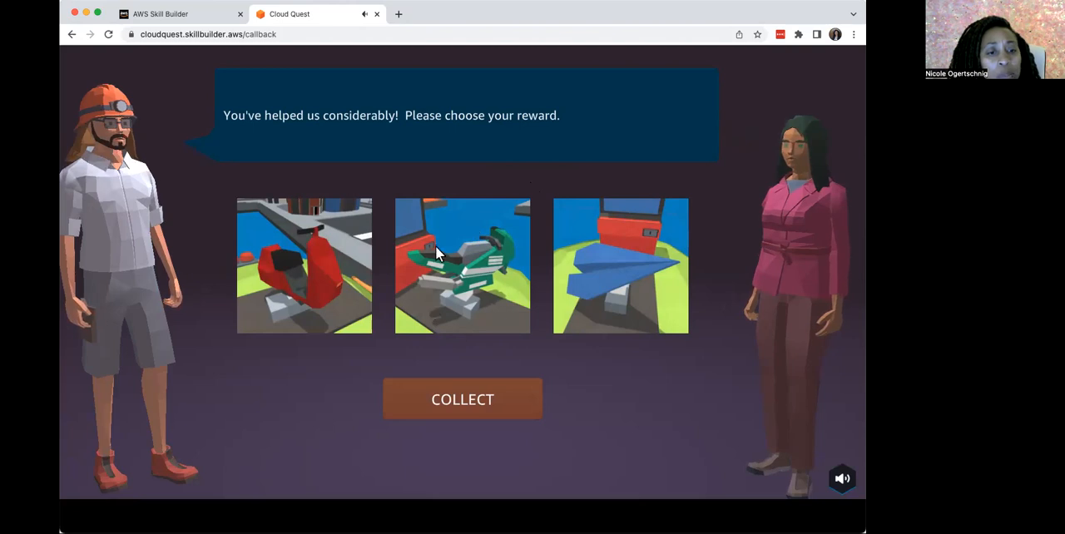
click(611, 275)
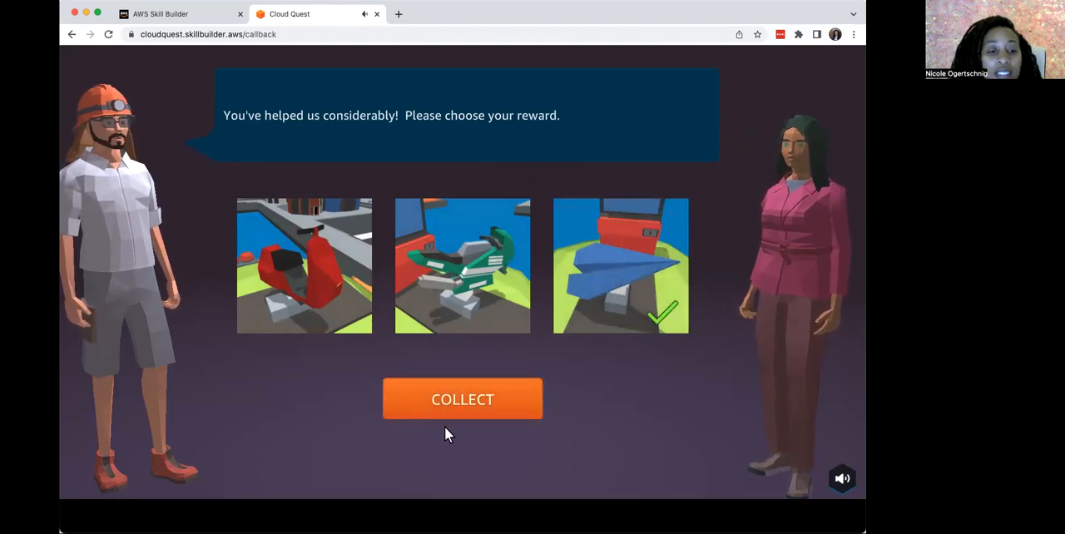
click(457, 400)
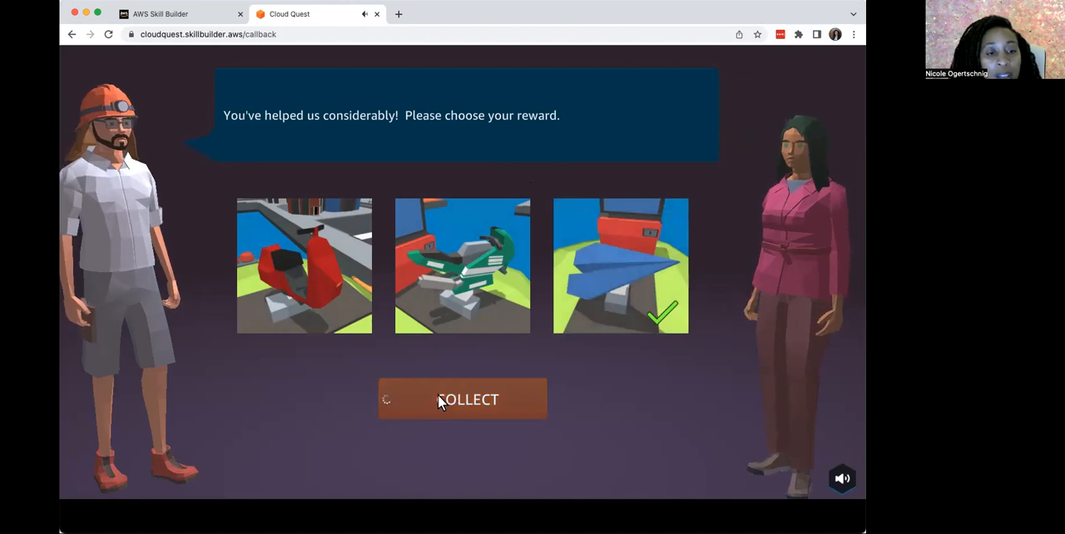